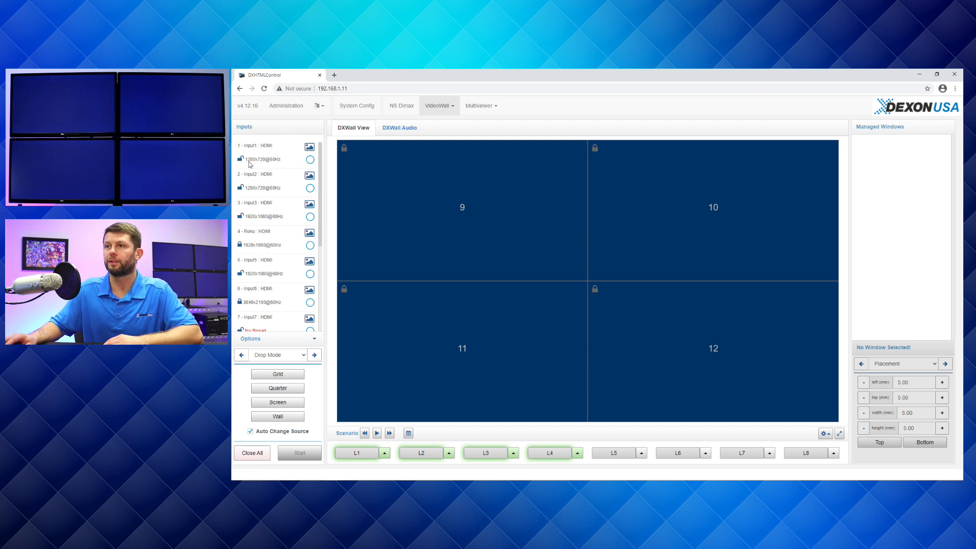
# - Place an Input1 window on display 9 and a Roku window on display 10, each positioned inside its display
pyautogui.click(309, 160)
pyautogui.click(440, 198)
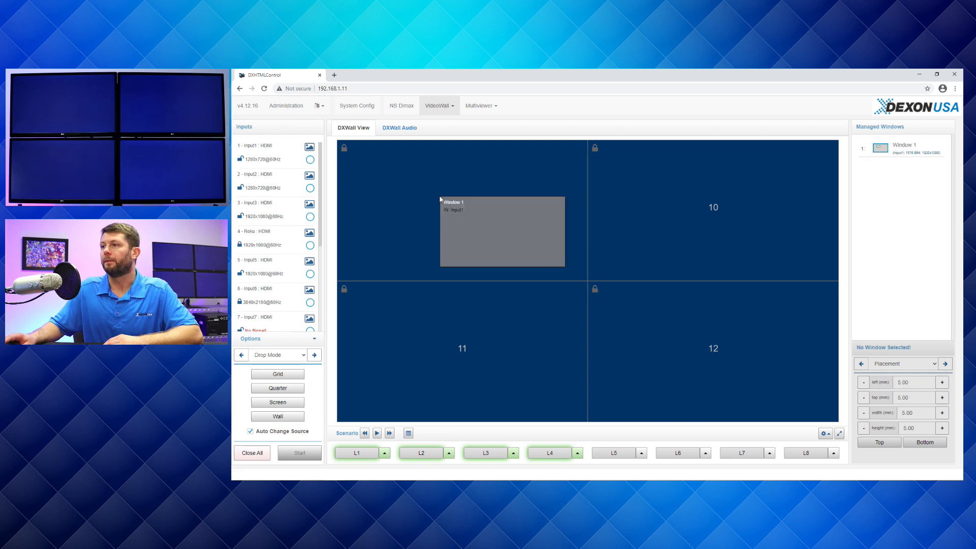
pyautogui.moveTo(497, 231); pyautogui.dragTo(453, 202)
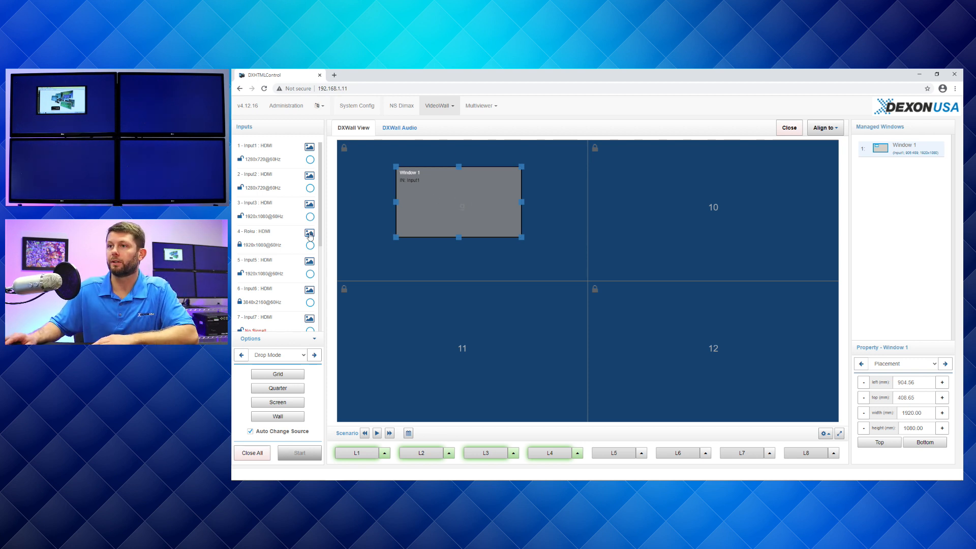
pyautogui.moveTo(310, 249); pyautogui.dragTo(684, 198)
pyautogui.moveTo(732, 236); pyautogui.dragTo(708, 220)
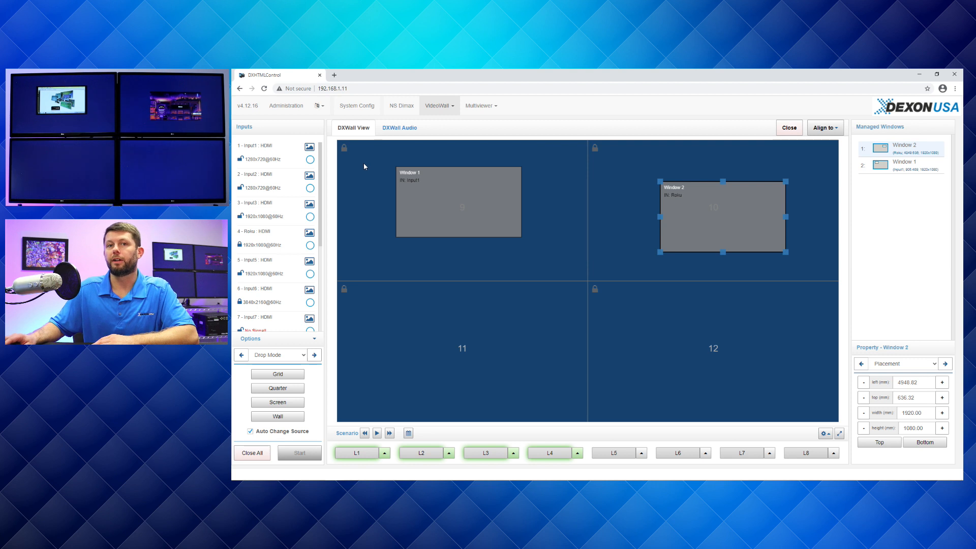
# - Turn on the live source previews for Input1, Input2, Input3, Roku and Input5
pyautogui.click(310, 147)
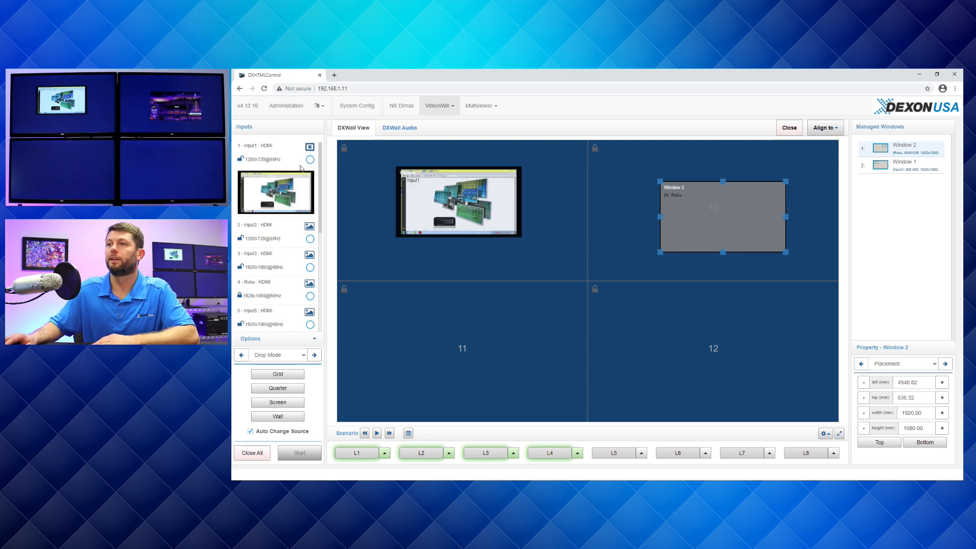
pyautogui.click(310, 227)
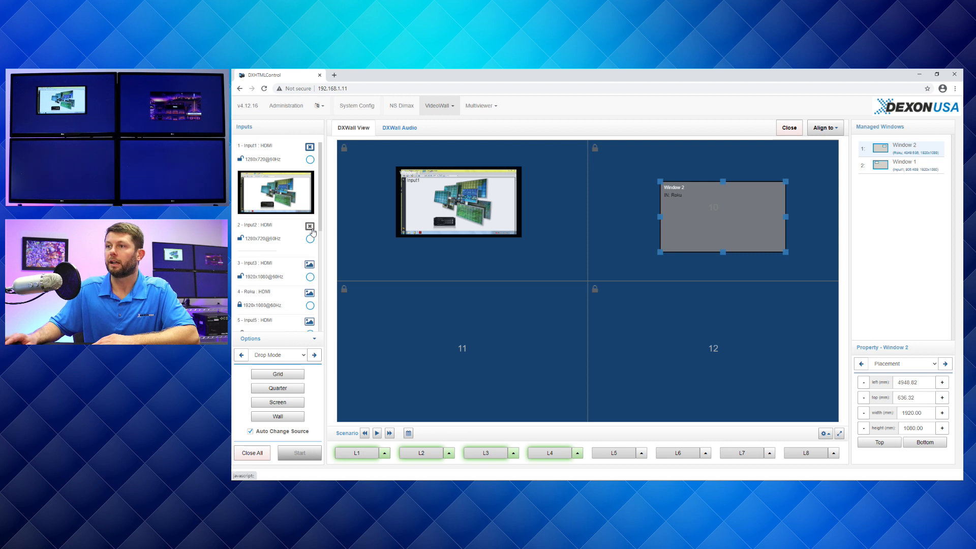
pyautogui.click(310, 305)
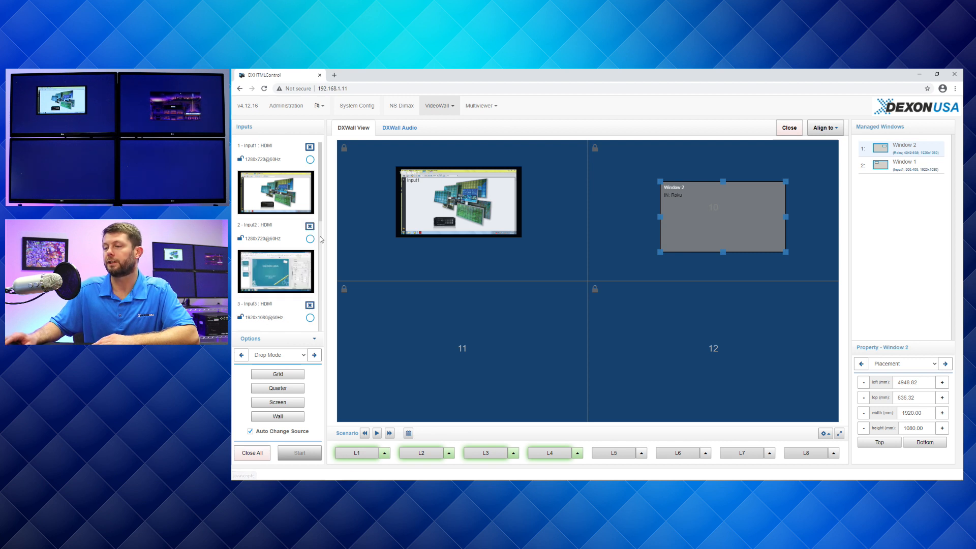
pyautogui.scroll(-3, 321, 208)
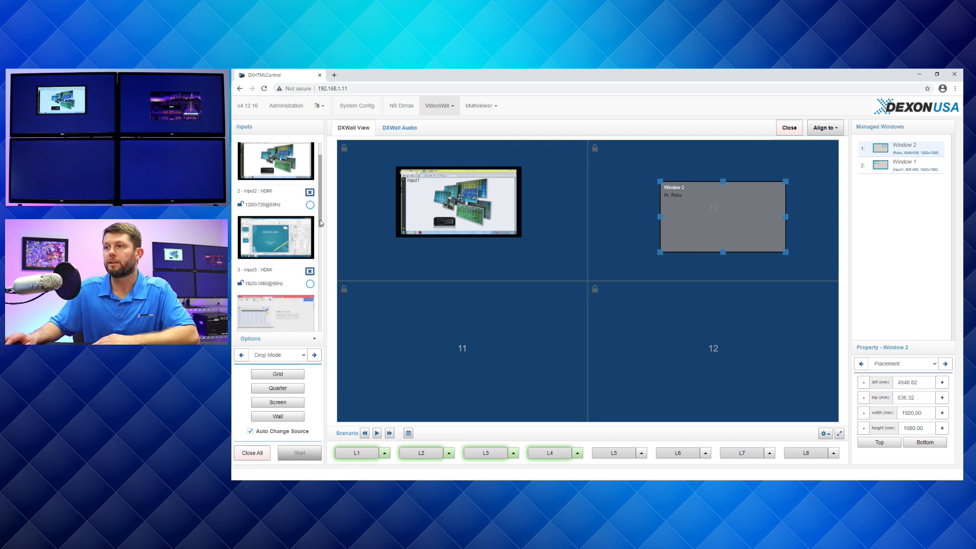
pyautogui.click(308, 232)
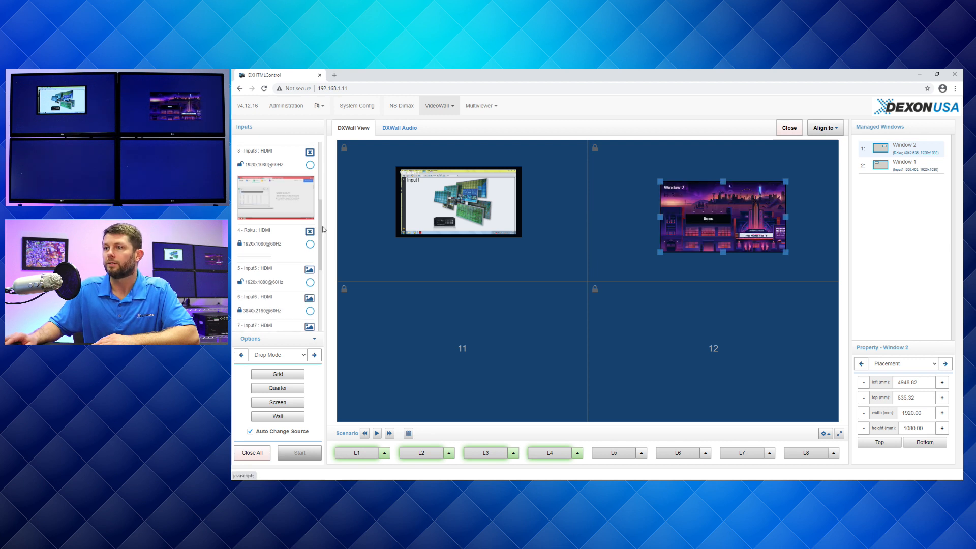
pyautogui.click(309, 311)
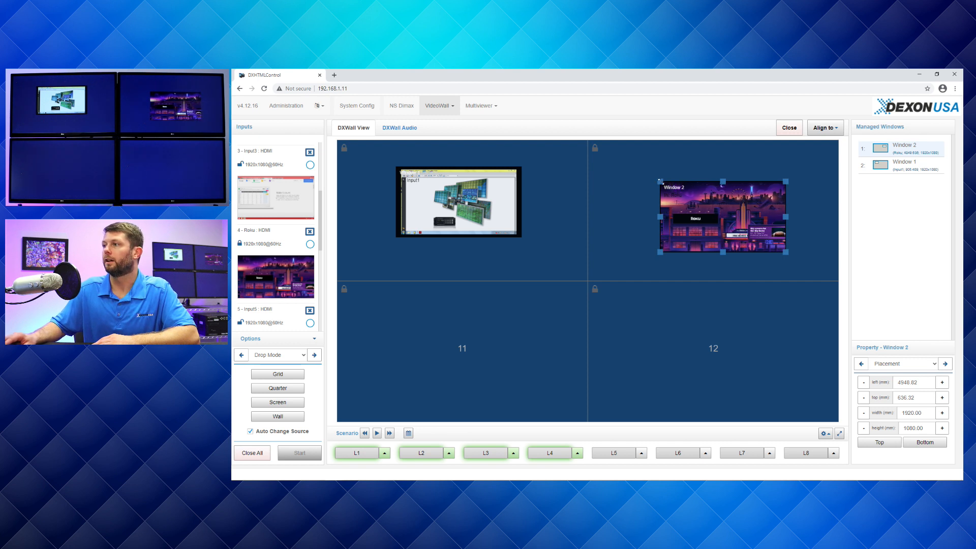
# - Move the Roku window over the Input1 window, enlarge it to about 3163 × 1779 mm, and stack it behind the Input1 window
pyautogui.moveTo(660, 181); pyautogui.dragTo(624, 164)
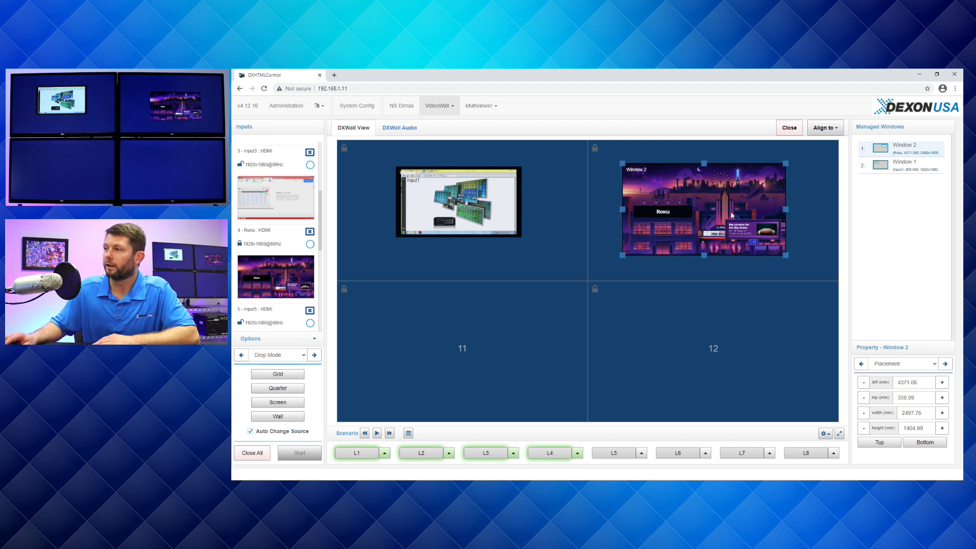
pyautogui.moveTo(731, 208); pyautogui.dragTo(535, 210)
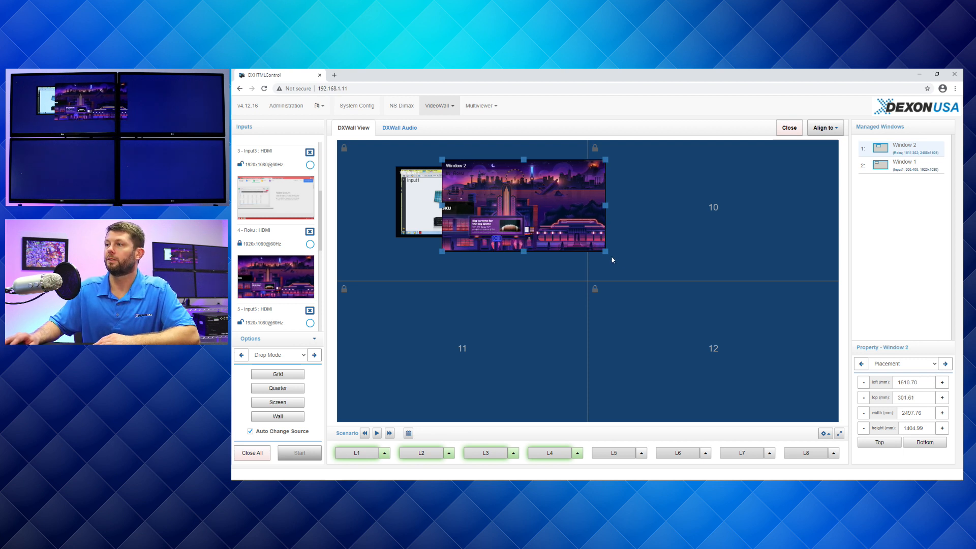
pyautogui.moveTo(604, 251); pyautogui.dragTo(649, 281)
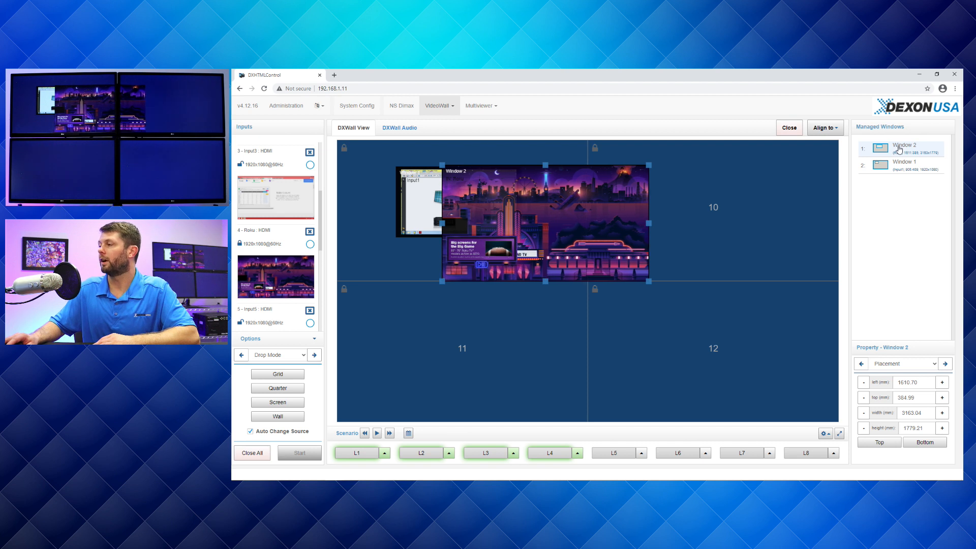
pyautogui.moveTo(898, 148); pyautogui.dragTo(897, 173)
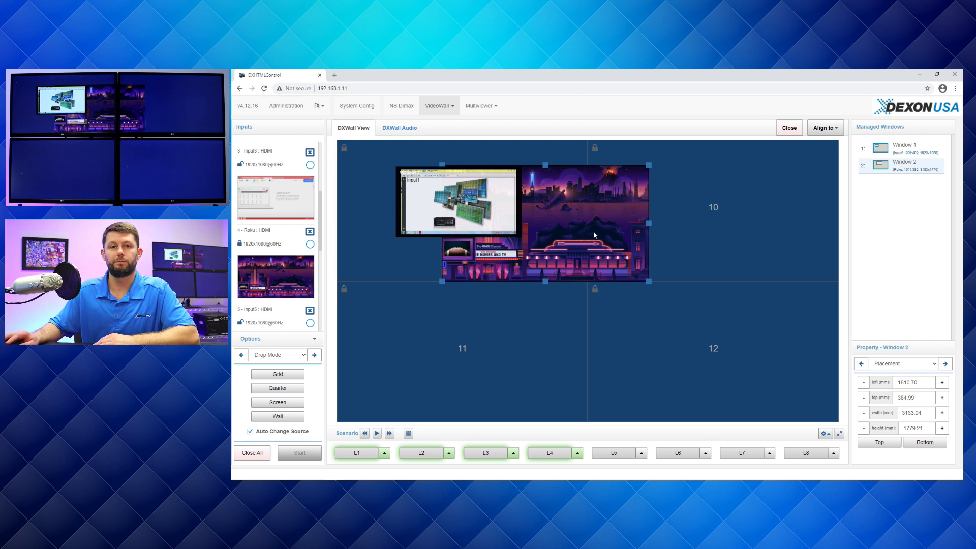
# - Move the Roku window across the junction of the four displays and align it to the Screen Boundary
pyautogui.moveTo(602, 208); pyautogui.dragTo(644, 314)
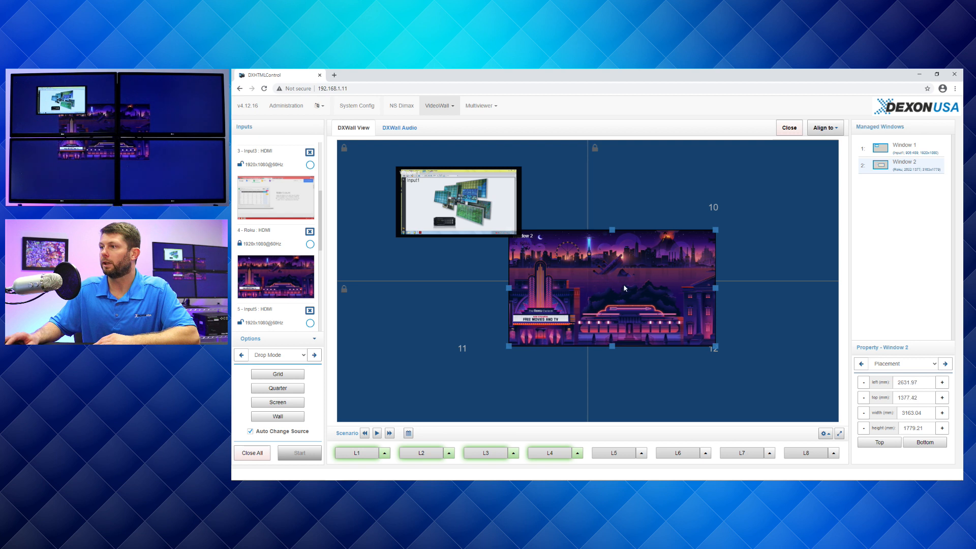
pyautogui.click(825, 128)
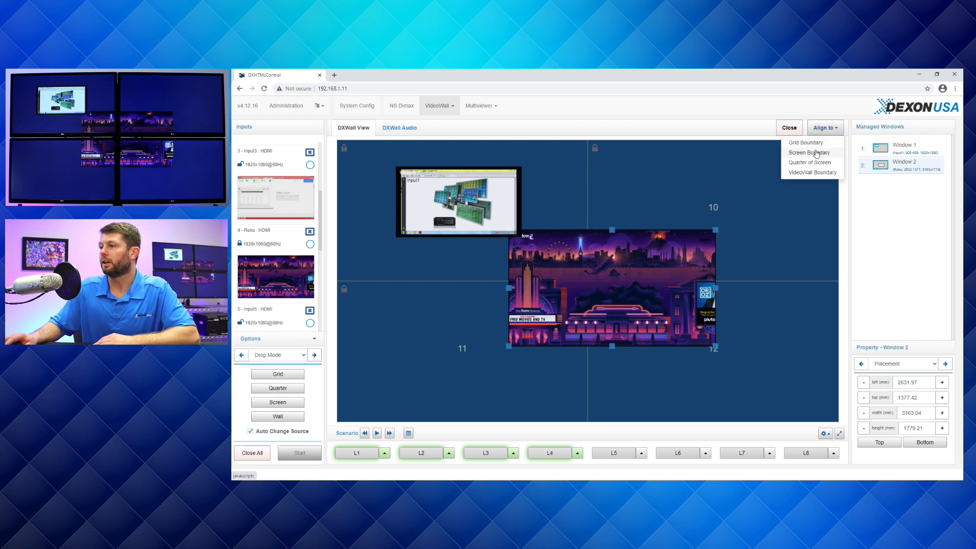
pyautogui.click(816, 152)
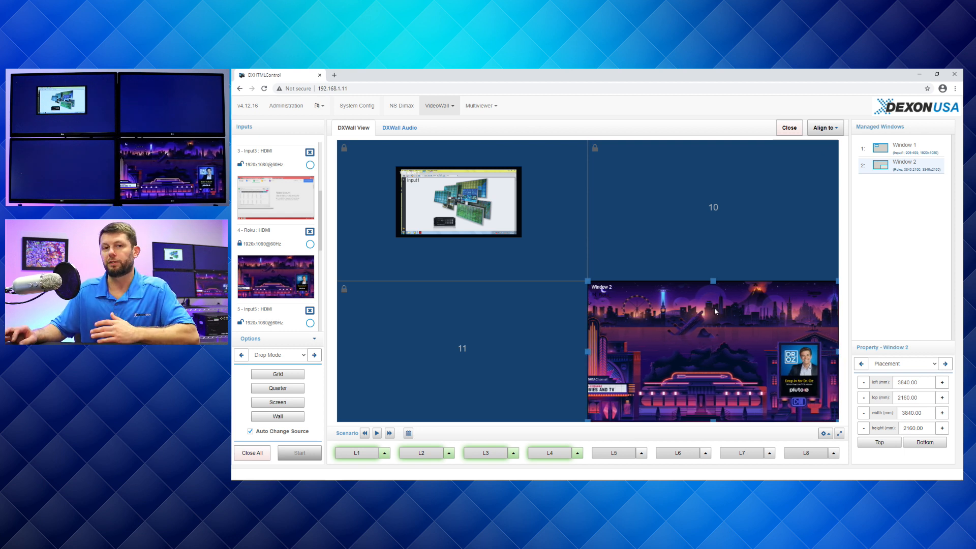
# - Align the Roku window to the VideoWall Boundary, and shrink it to about 3548 × 1996 mm inside display 12
pyautogui.click(822, 128)
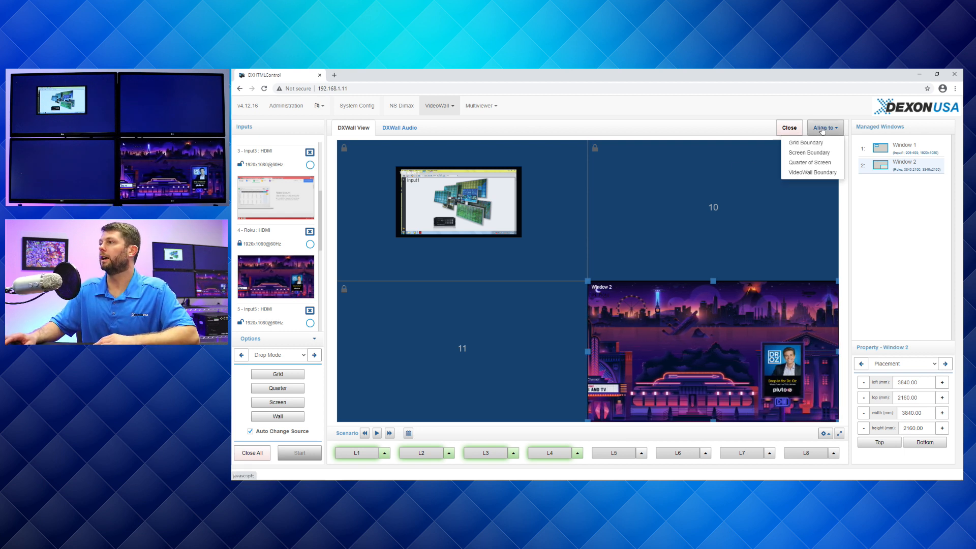
pyautogui.click(814, 173)
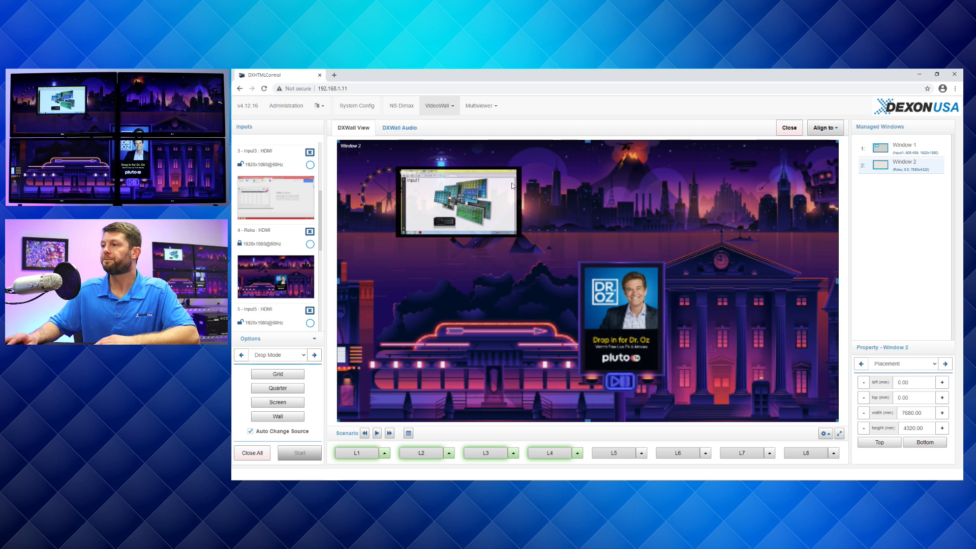
pyautogui.moveTo(347, 147); pyautogui.dragTo(647, 296)
pyautogui.moveTo(667, 342); pyautogui.dragTo(642, 330)
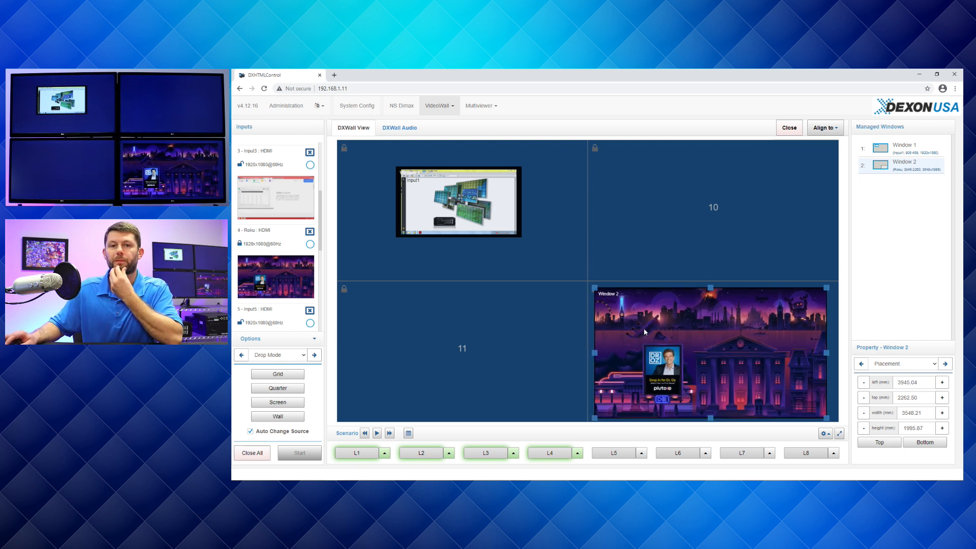
# - Open an Input3 window on display 10 and close it again
pyautogui.moveTo(310, 166); pyautogui.dragTo(651, 181)
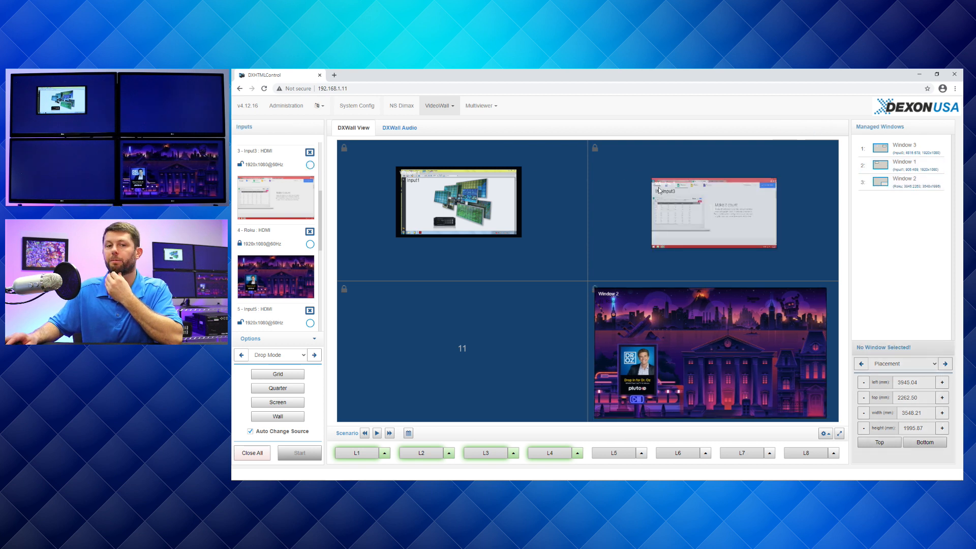
pyautogui.click(737, 215)
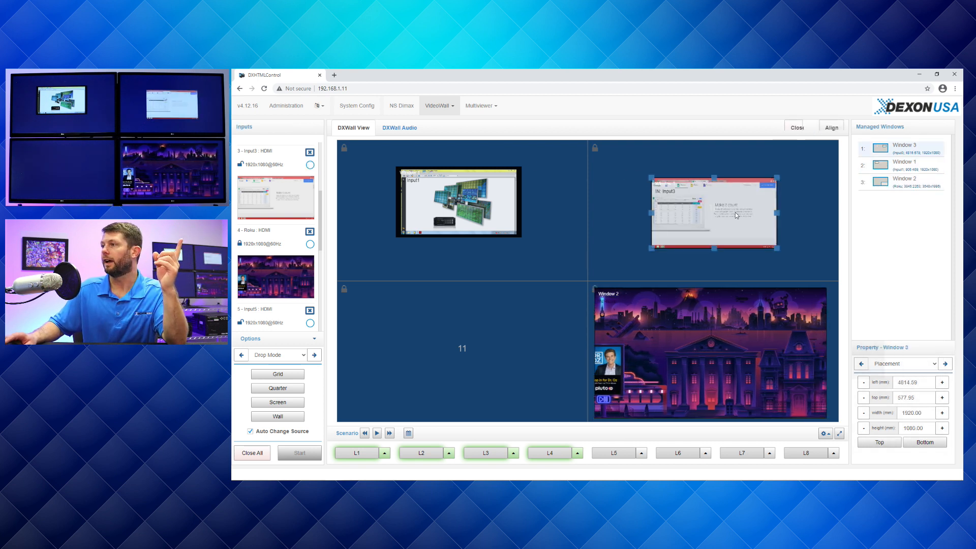
pyautogui.click(793, 128)
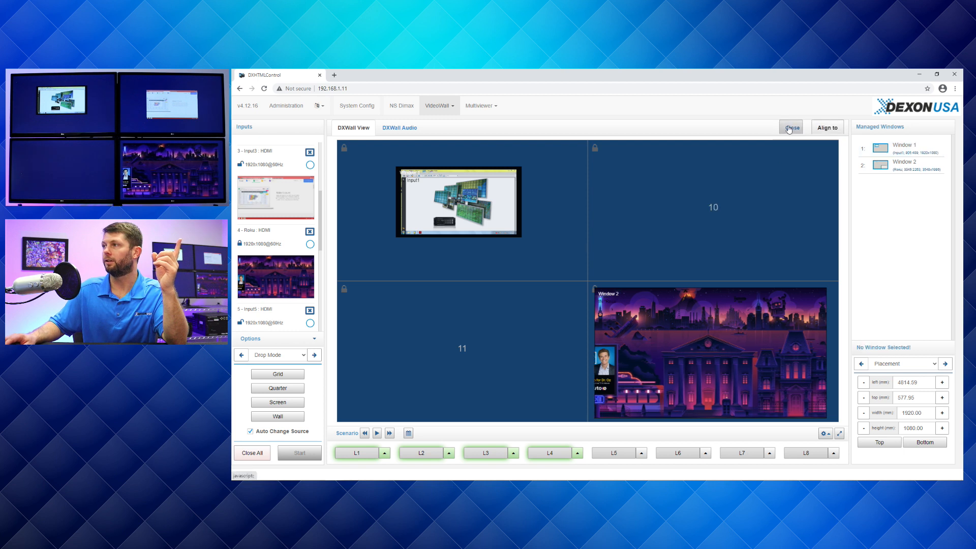
pyautogui.click(309, 165)
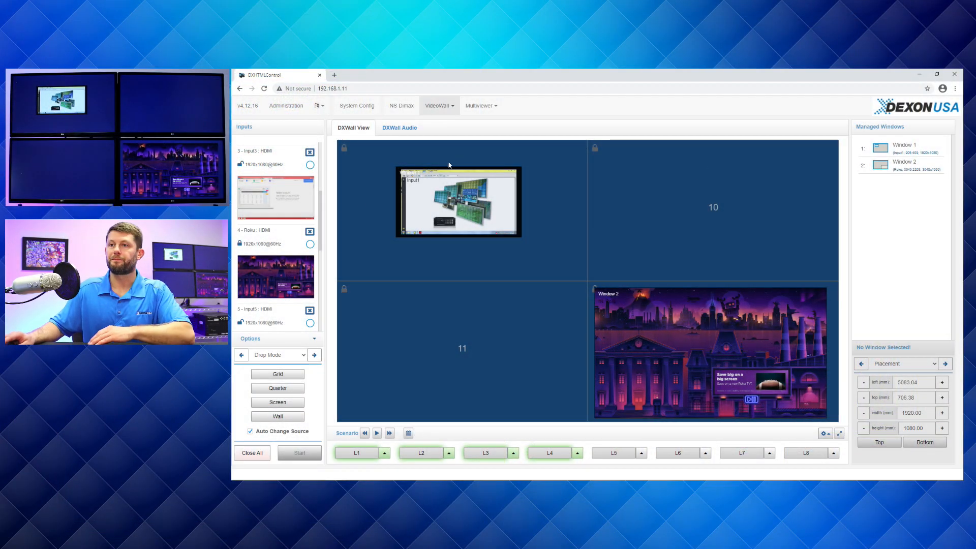
# - Place an Input3 window on display 10 and position it about 4435 mm from the wall's left edge and 654 mm from its top
pyautogui.click(310, 164)
pyautogui.click(619, 196)
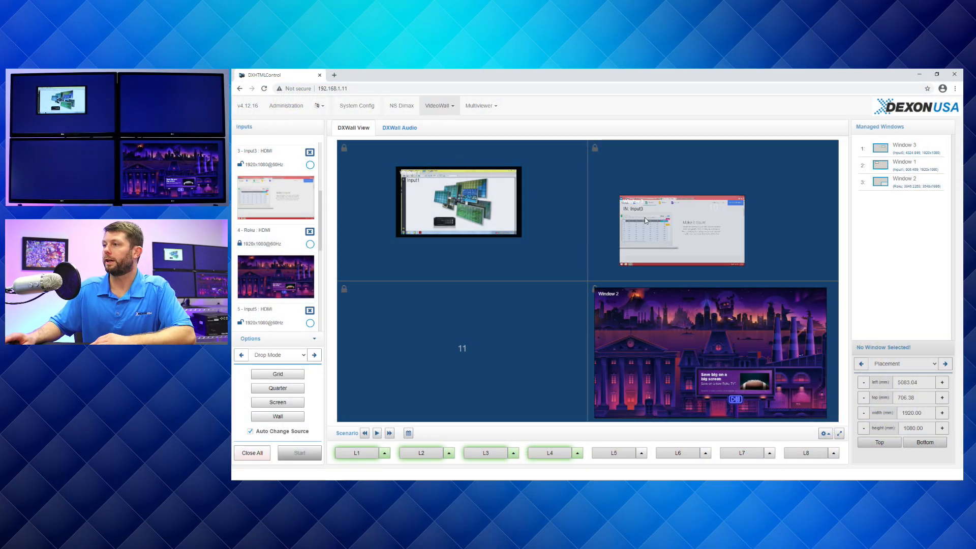
pyautogui.moveTo(654, 235); pyautogui.dragTo(660, 222)
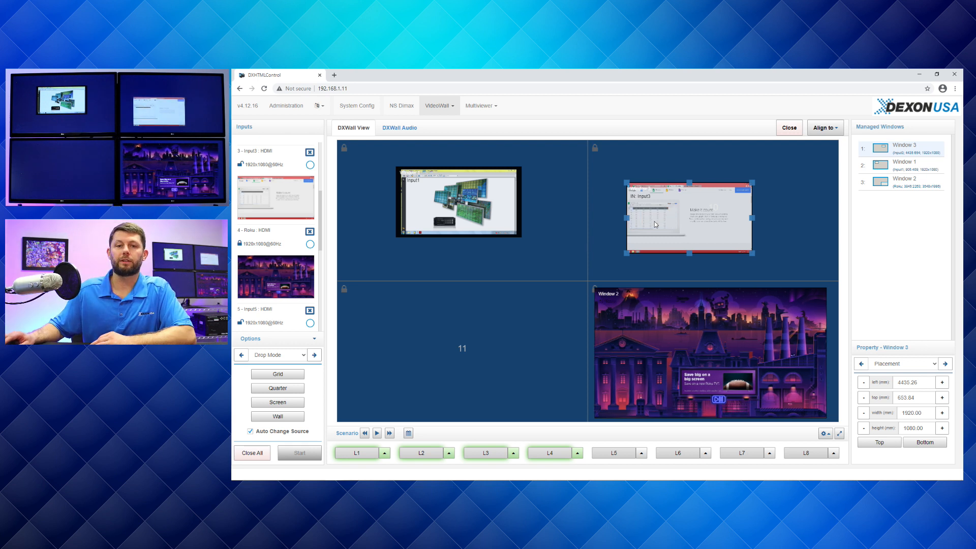
# - Switch the Drop Mode settings to the general Options and open the Window Defaults
pyautogui.click(300, 357)
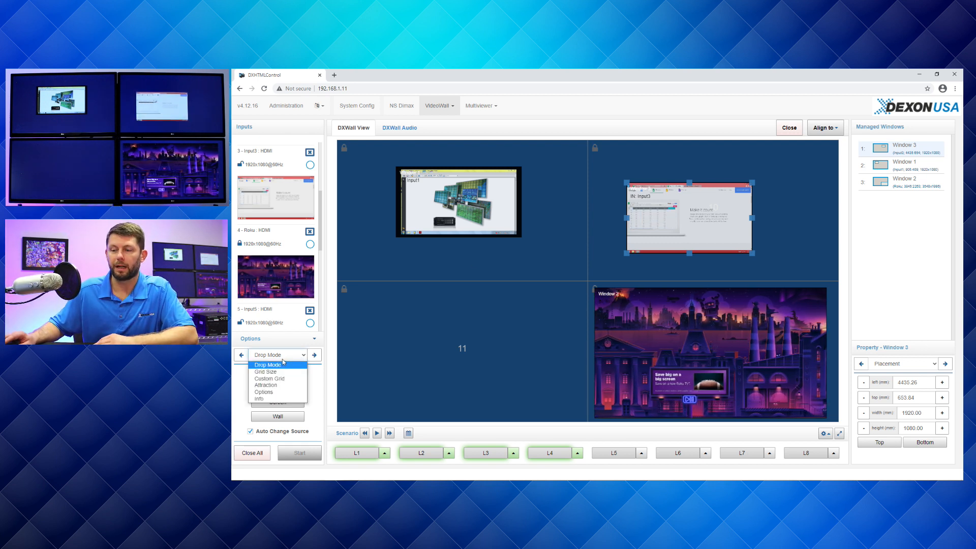
pyautogui.click(275, 392)
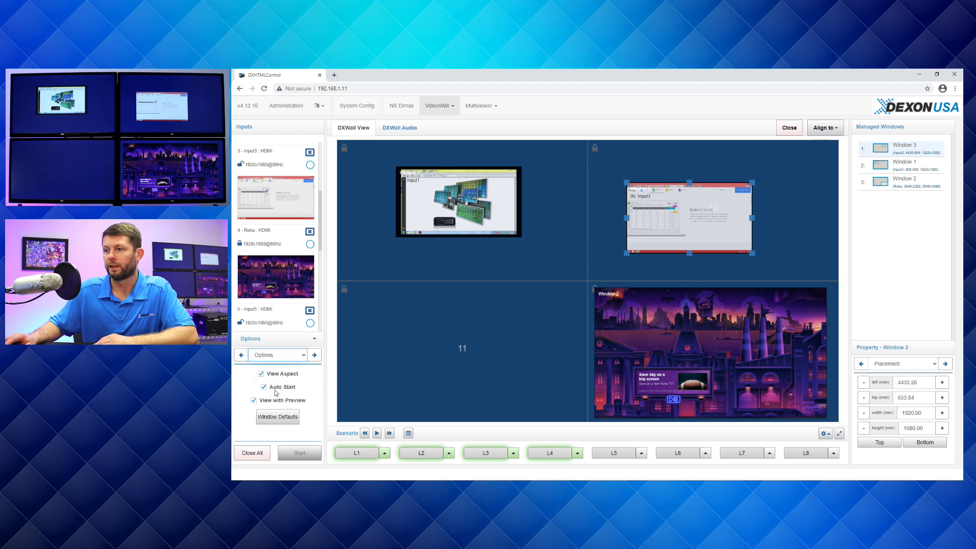
pyautogui.click(279, 418)
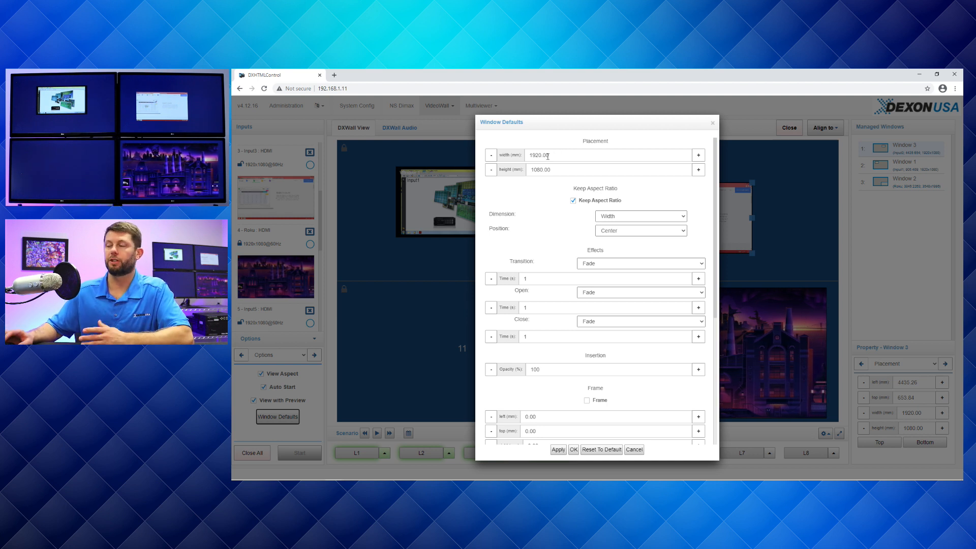
# - Review the placement, aspect ratio and transition effect settings in the Window Defaults, including the Open and Transition effect choices
pyautogui.click(573, 200)
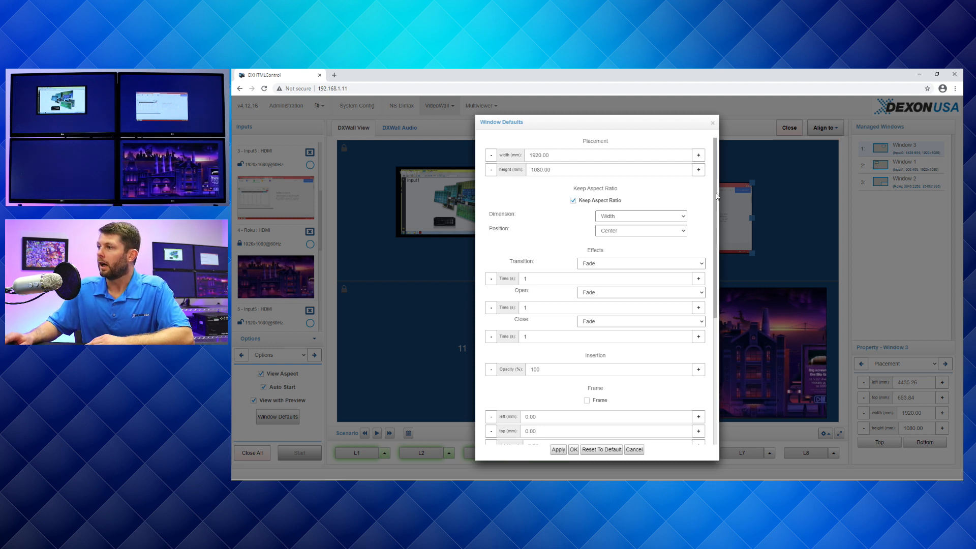
pyautogui.scroll(-3, 578, 203)
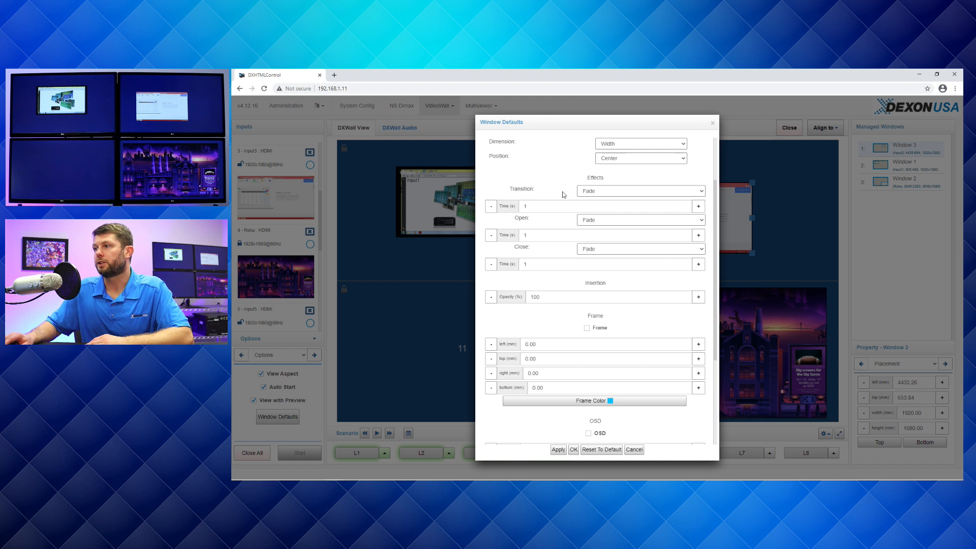
pyautogui.click(594, 221)
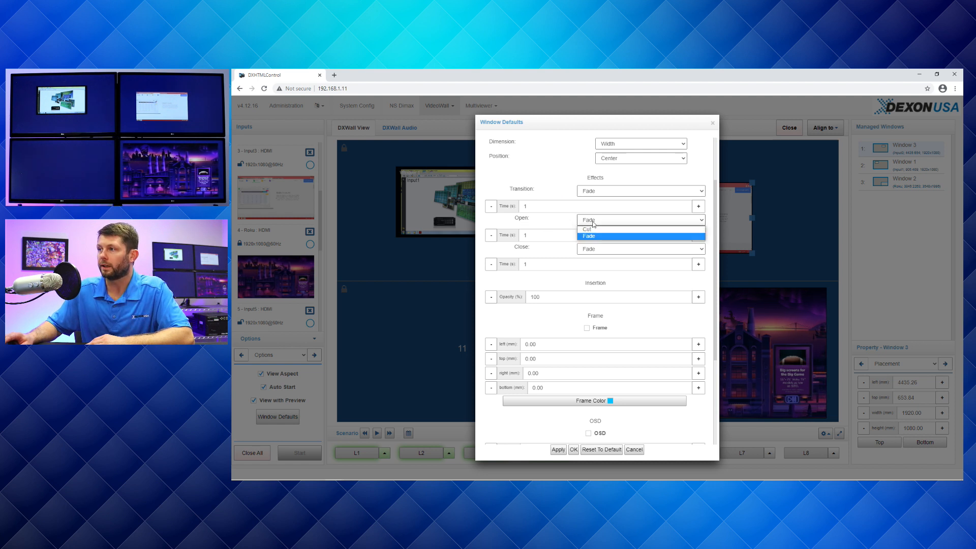
pyautogui.click(598, 191)
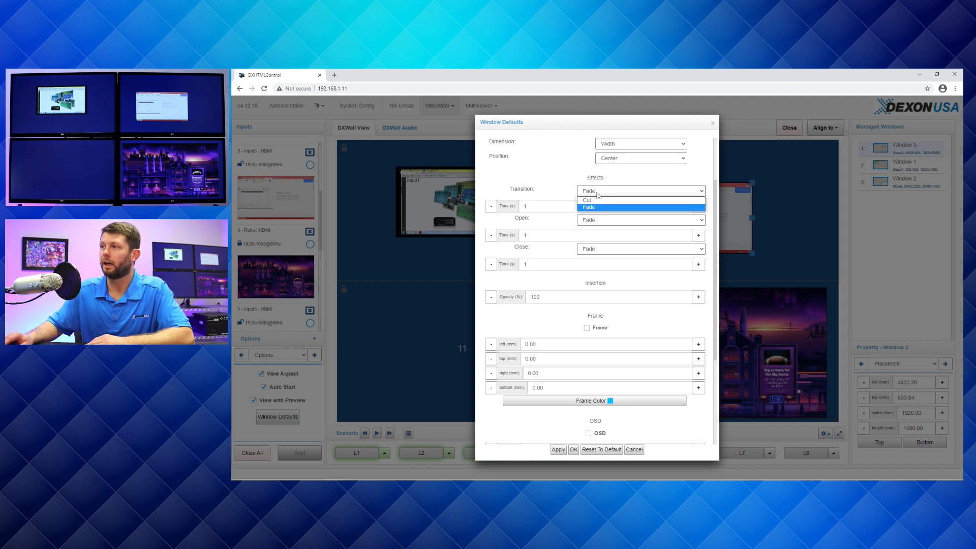
pyautogui.click(558, 191)
pyautogui.moveTo(539, 206); pyautogui.dragTo(496, 210)
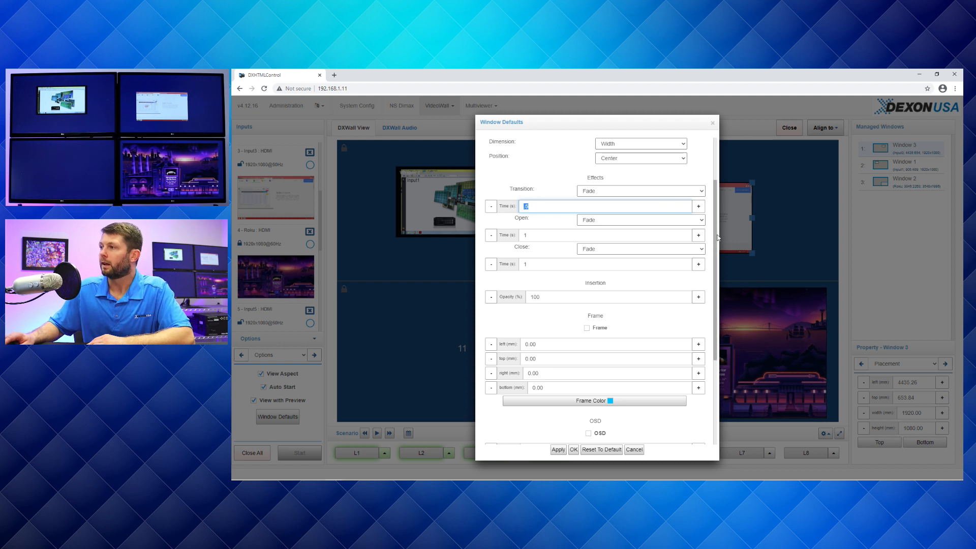
# - Review the default insertion opacity, frame colour and OSD settings, and cancel the Window Defaults without saving
pyautogui.moveTo(714, 235); pyautogui.dragTo(708, 310)
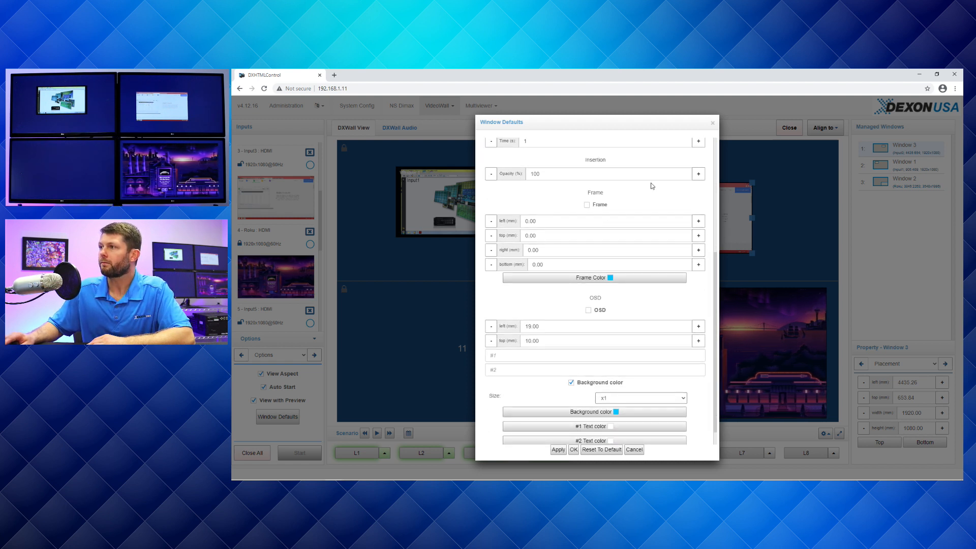
pyautogui.doubleClick(600, 179)
pyautogui.moveTo(715, 266)
pyautogui.mouseDown()
pyautogui.moveTo(718, 235)
pyautogui.moveTo(714, 264)
pyautogui.mouseUp()
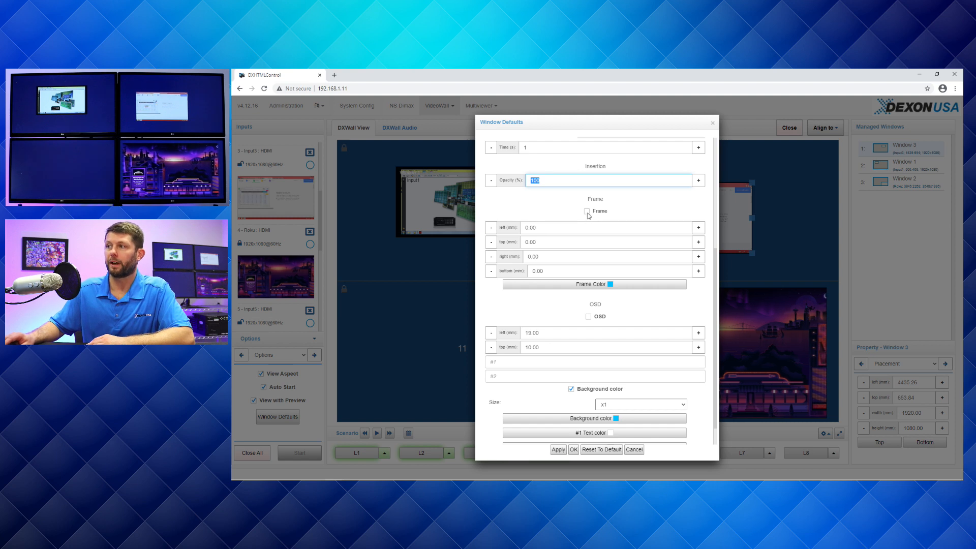
pyautogui.click(607, 284)
pyautogui.click(693, 140)
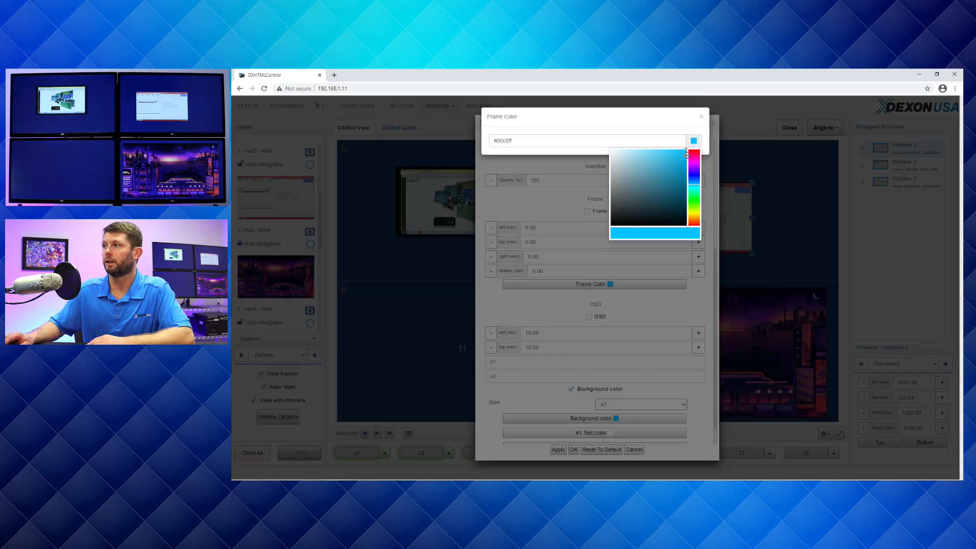
pyautogui.click(701, 117)
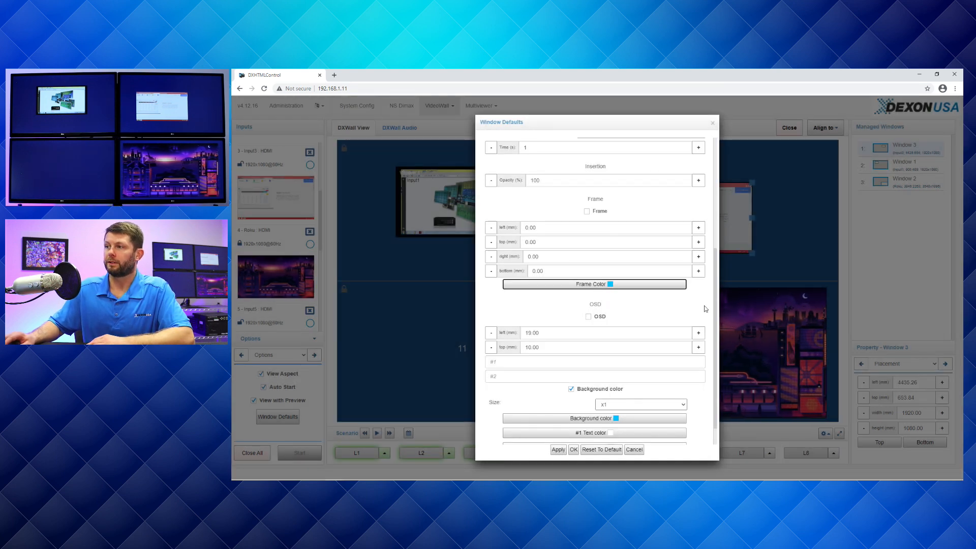
pyautogui.scroll(-1, 704, 356)
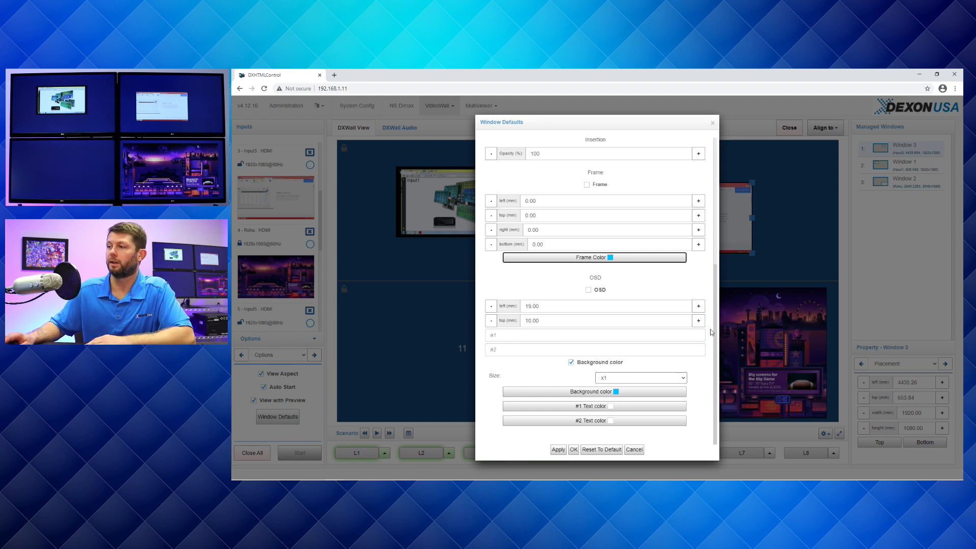
pyautogui.click(633, 449)
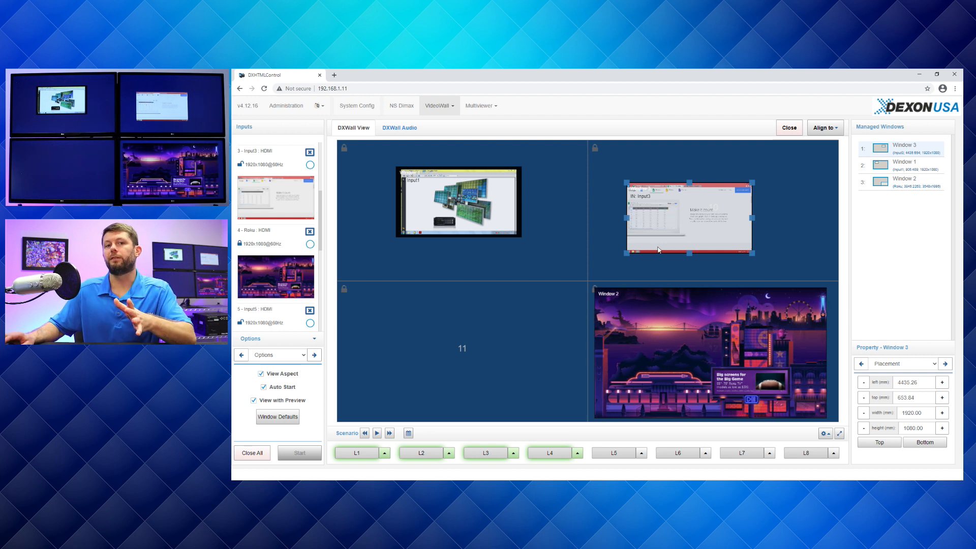
# - Nudge the Input3 window on display 10 and close it
pyautogui.moveTo(679, 225); pyautogui.dragTo(675, 224)
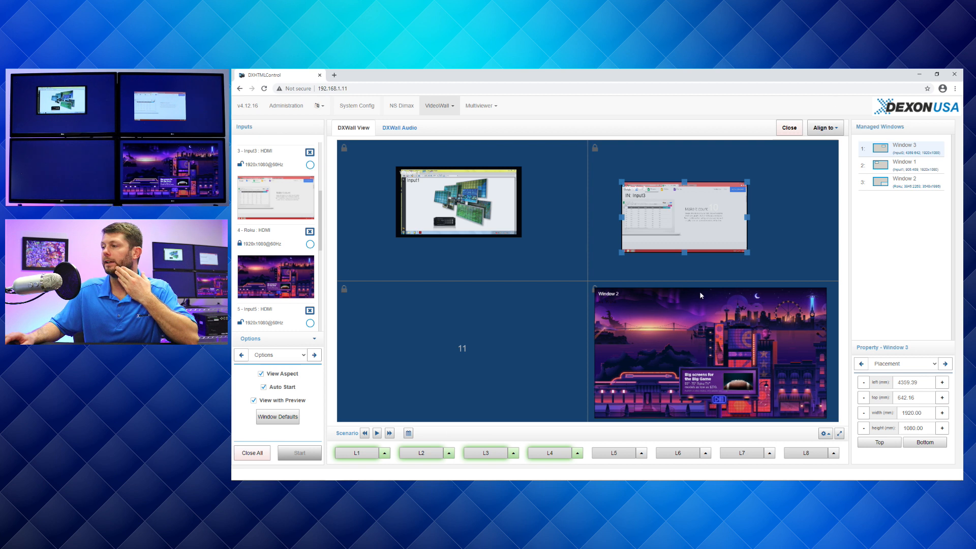
pyautogui.click(788, 127)
# - Set the Roku window's left placement to 300 mm
pyautogui.moveTo(742, 358); pyautogui.dragTo(733, 356)
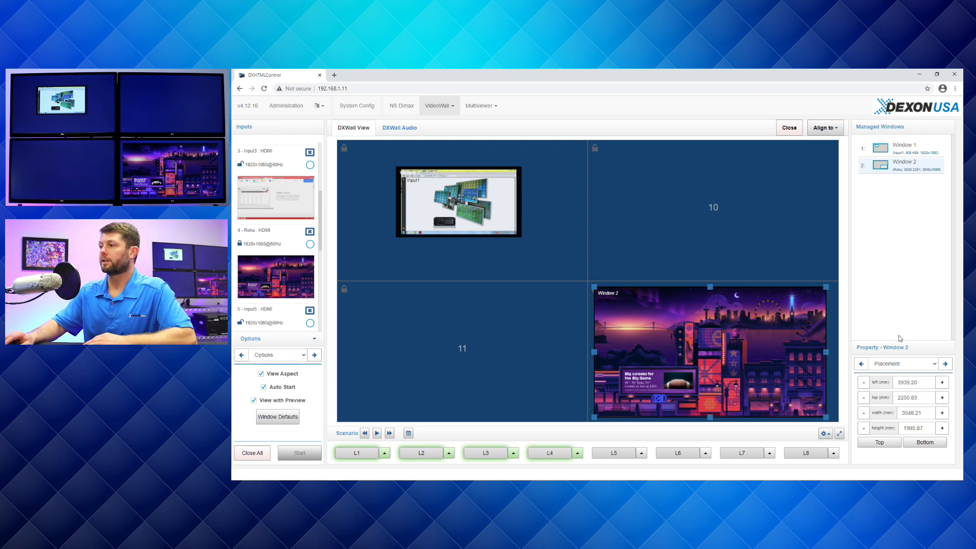
pyautogui.click(911, 369)
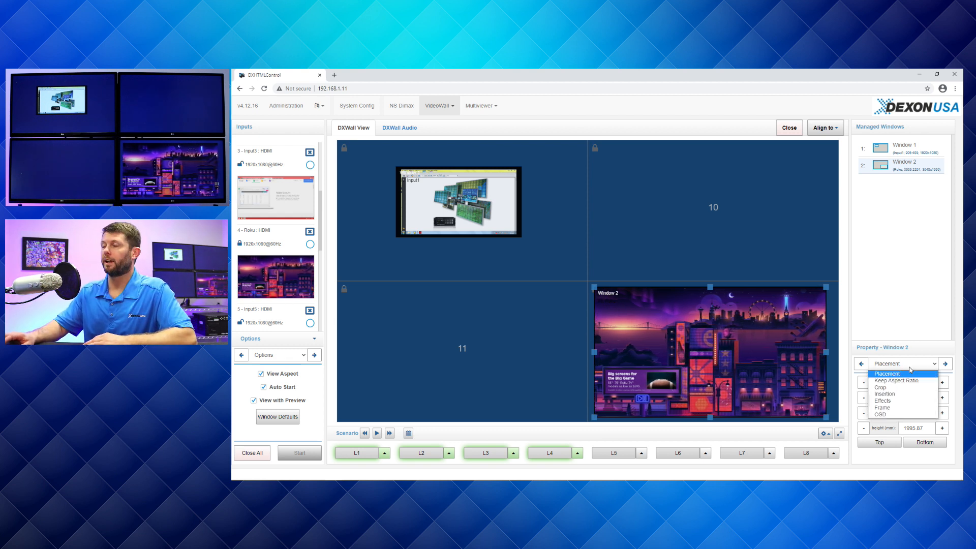
pyautogui.click(923, 392)
pyautogui.moveTo(922, 383); pyautogui.dragTo(891, 384)
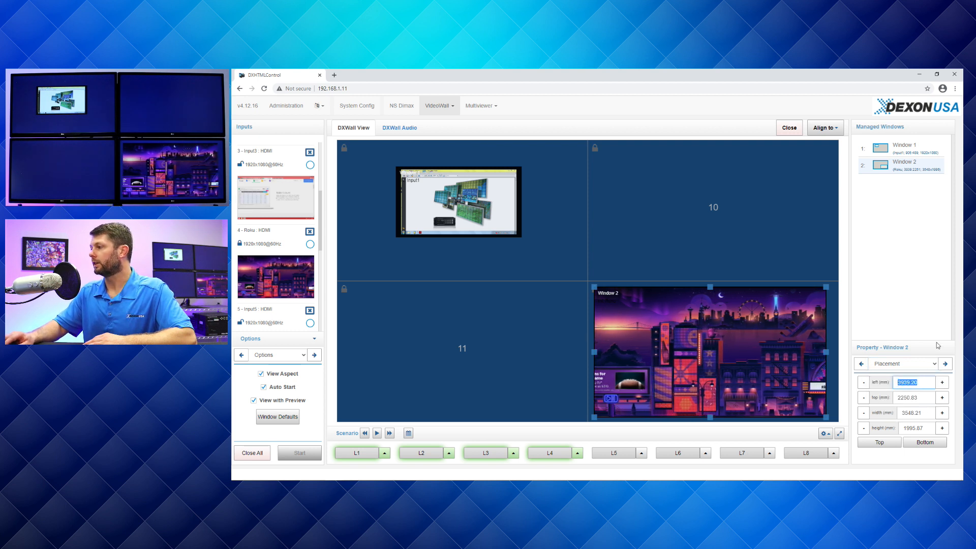
pyautogui.write('300.0')
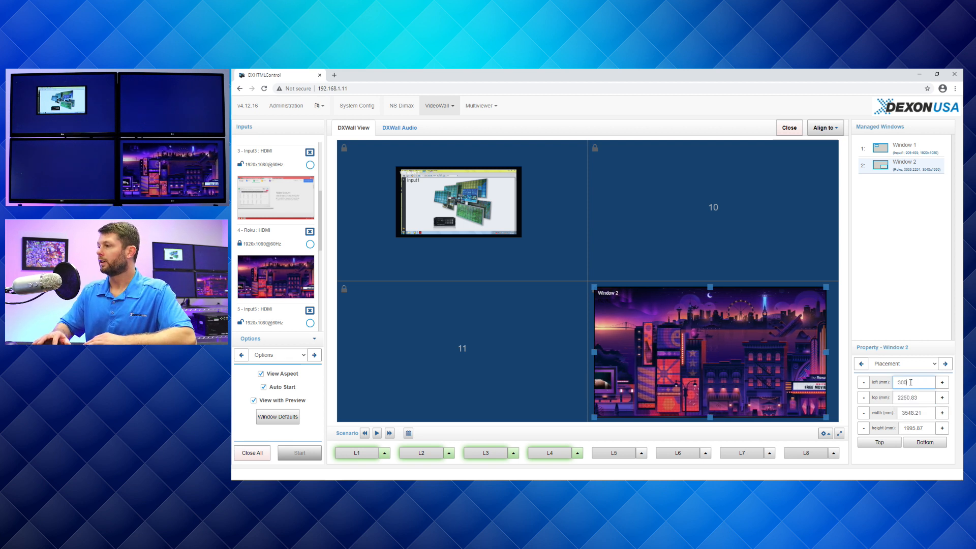
pyautogui.press('Tab')
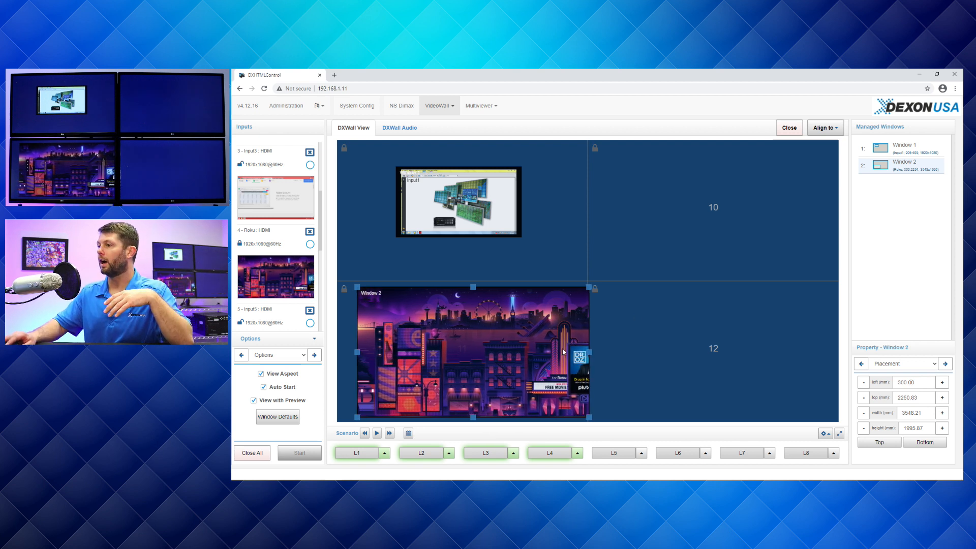
# - Move the Roku window to about 2825 mm from the wall's left edge and 2274 mm from its top, and show its Crop properties
pyautogui.moveTo(569, 322); pyautogui.dragTo(733, 324)
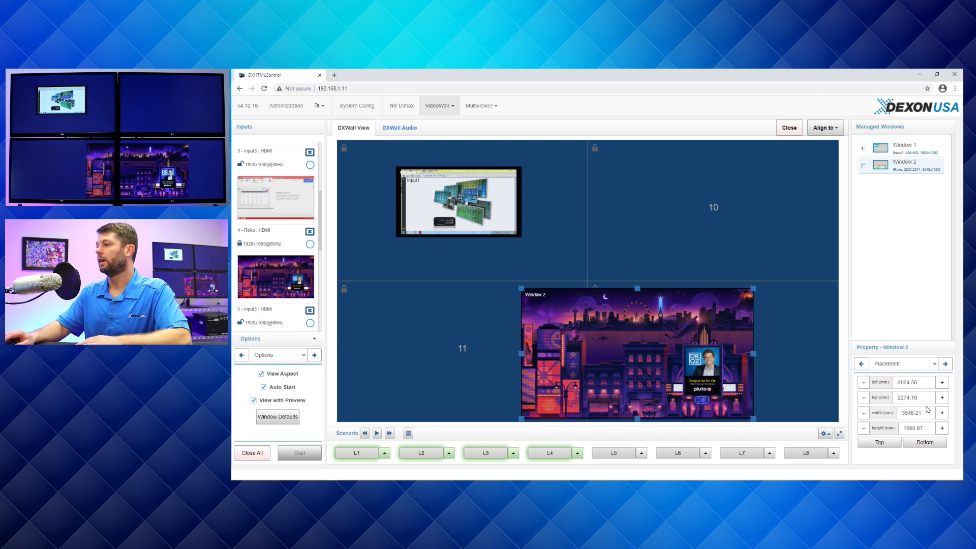
pyautogui.click(902, 365)
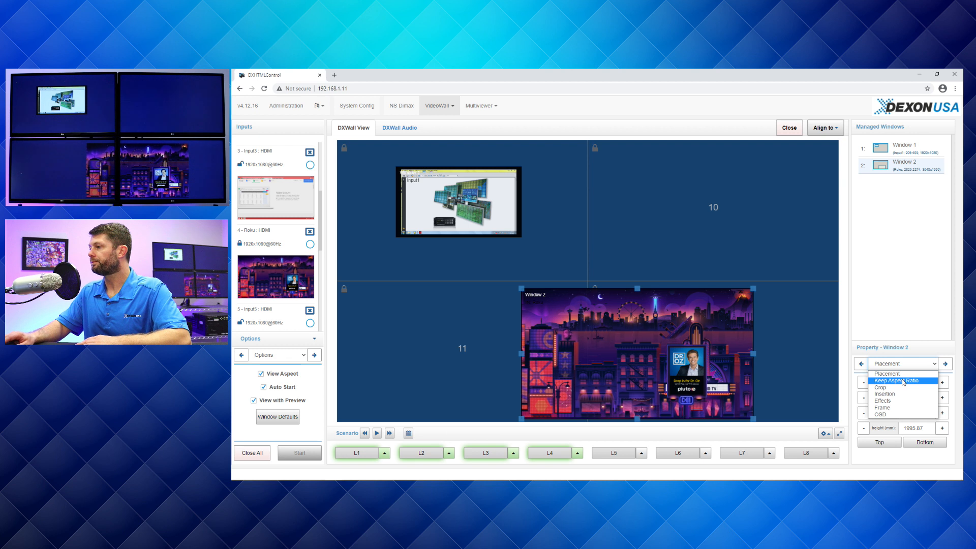
pyautogui.click(896, 380)
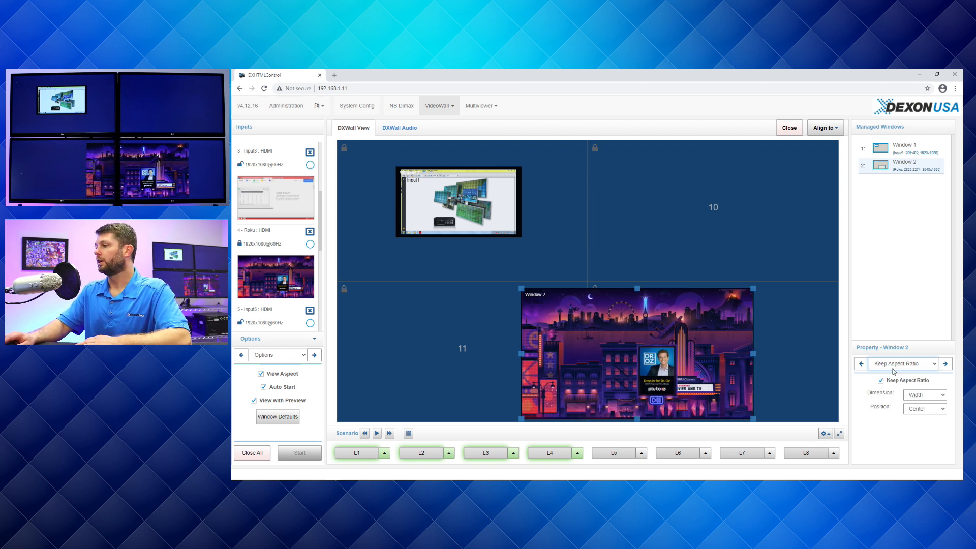
pyautogui.click(896, 365)
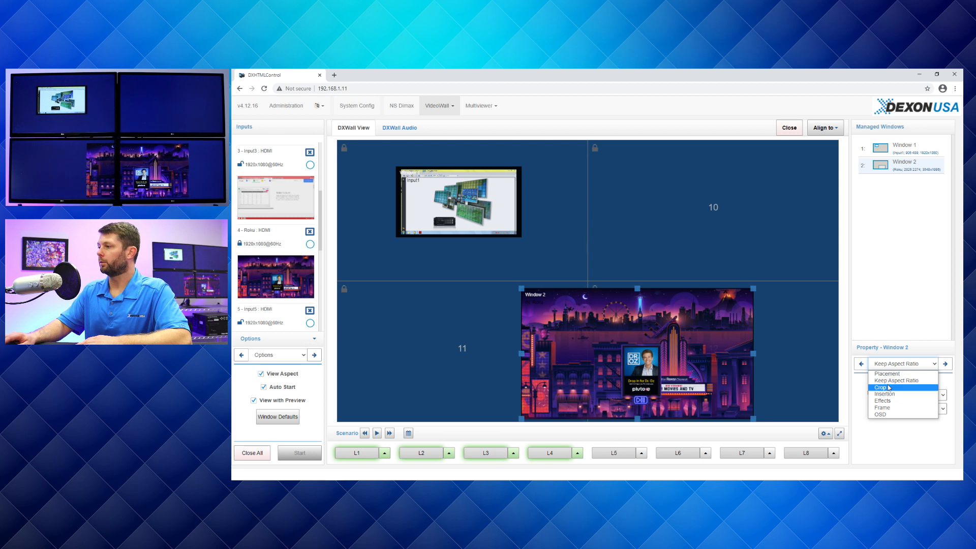
pyautogui.click(888, 387)
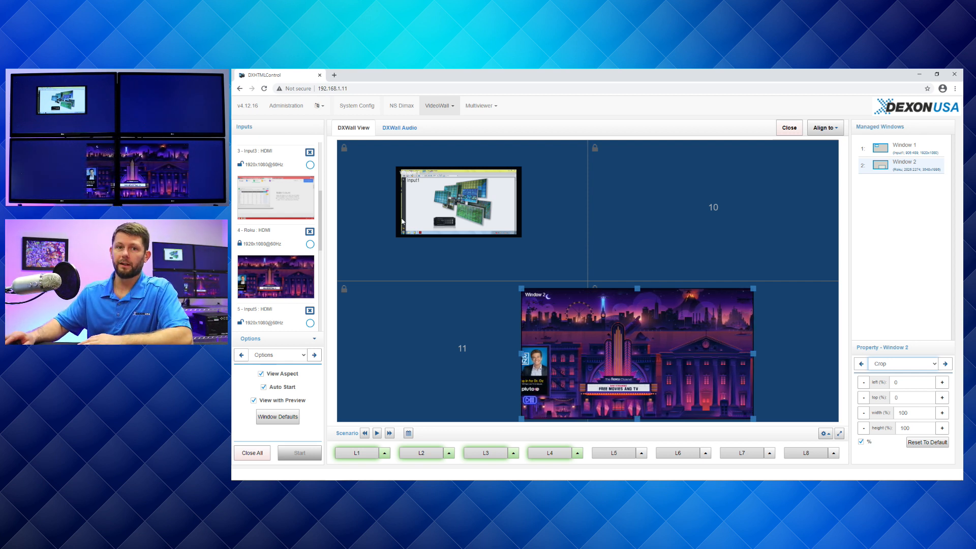
# - Enlarge the Input1 window to about 3647 × 2052 mm and move the Roku window further into display 12
pyautogui.click(440, 214)
pyautogui.moveTo(520, 234); pyautogui.dragTo(634, 290)
pyautogui.moveTo(657, 373); pyautogui.dragTo(706, 382)
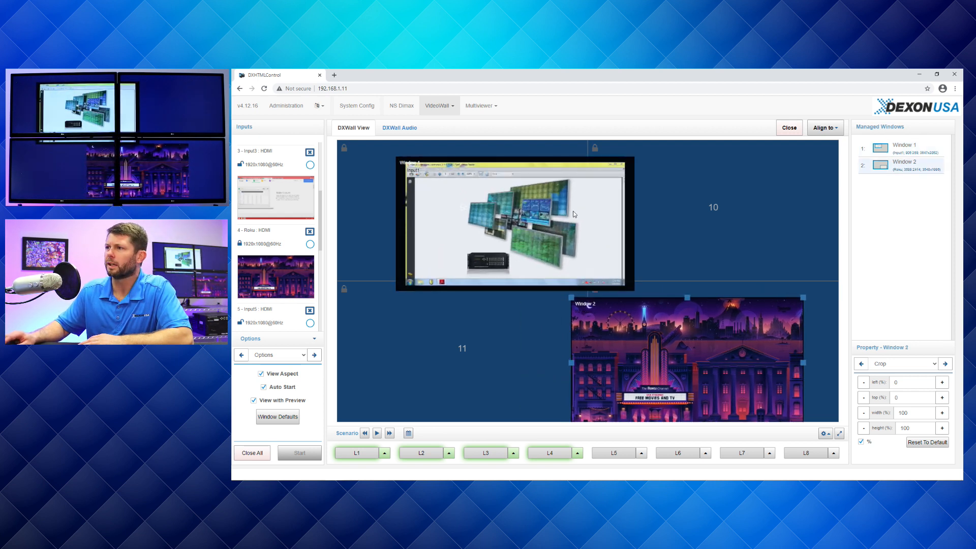
# - Bring the Input1 window in front of the Roku window and enlarge it to about 5567 × 3132 mm across all four displays
pyautogui.click(908, 148)
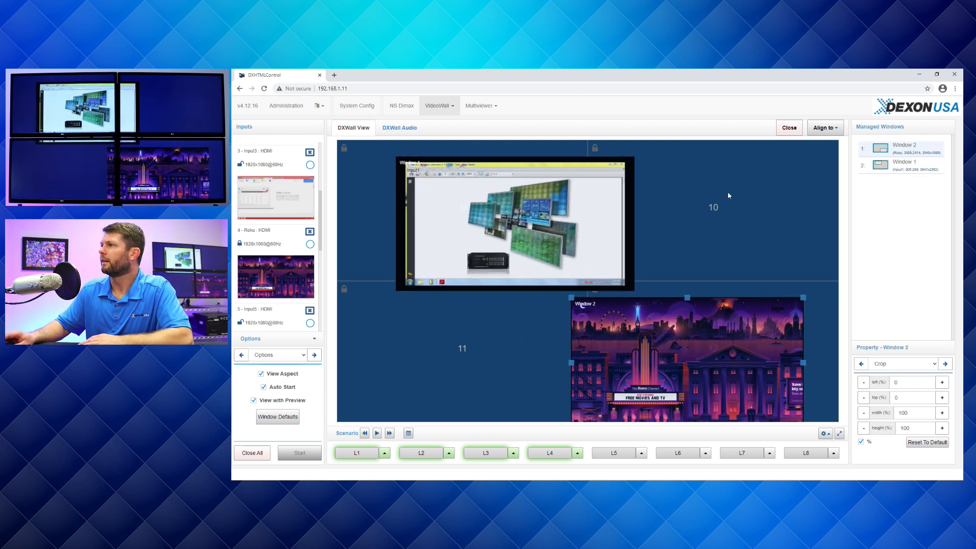
pyautogui.click(655, 343)
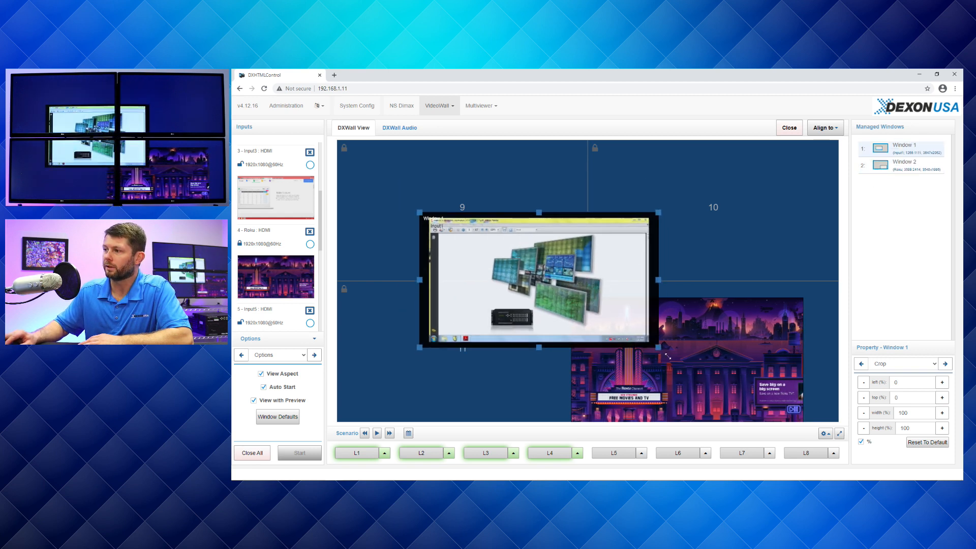
pyautogui.moveTo(654, 343); pyautogui.dragTo(707, 384)
pyautogui.moveTo(632, 312); pyautogui.dragTo(624, 288)
pyautogui.moveTo(700, 357); pyautogui.dragTo(775, 418)
pyautogui.moveTo(491, 286); pyautogui.dragTo(499, 278)
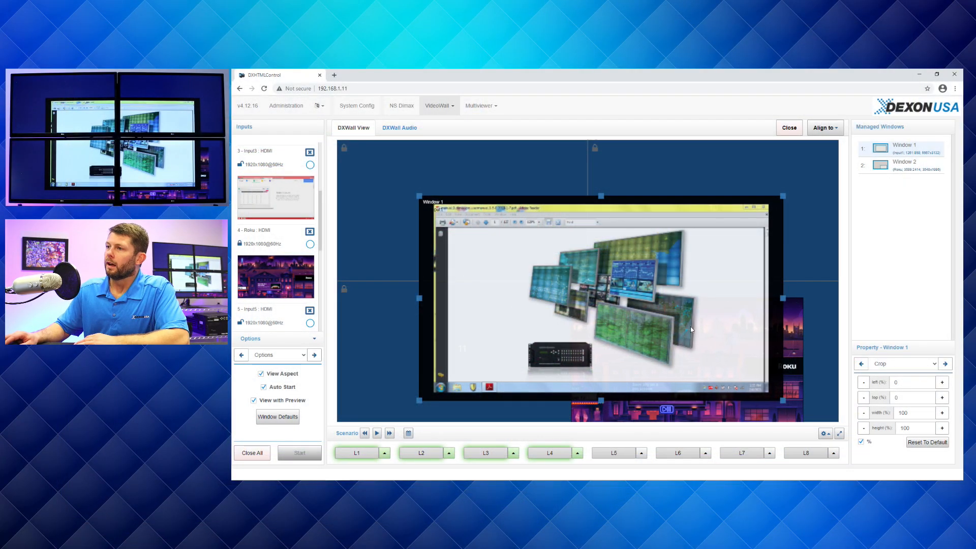
# - Shrink the Input1 window to about 3502 × 1970 mm inside display 9 and show its Insertion properties
pyautogui.moveTo(783, 400); pyautogui.dragTo(672, 360)
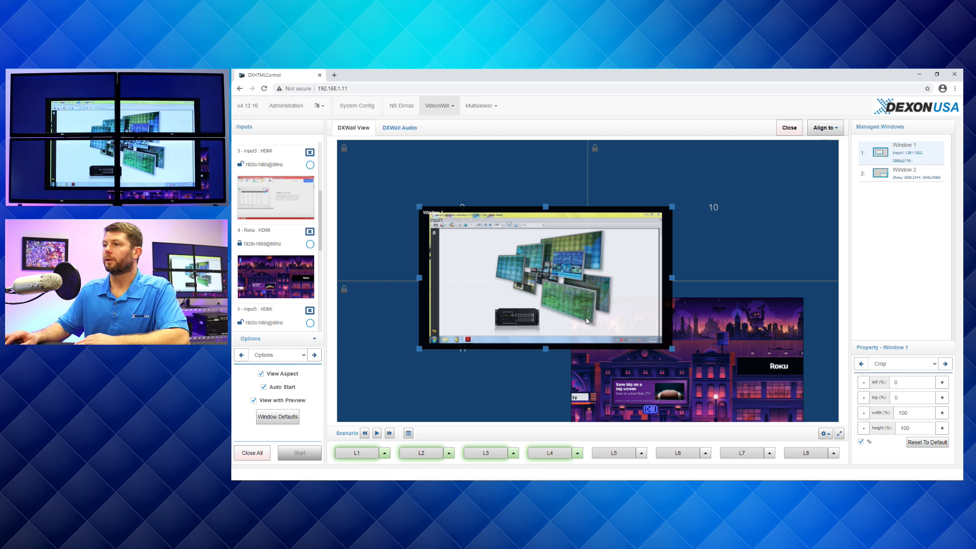
pyautogui.moveTo(605, 305); pyautogui.dragTo(537, 262)
pyautogui.click(903, 365)
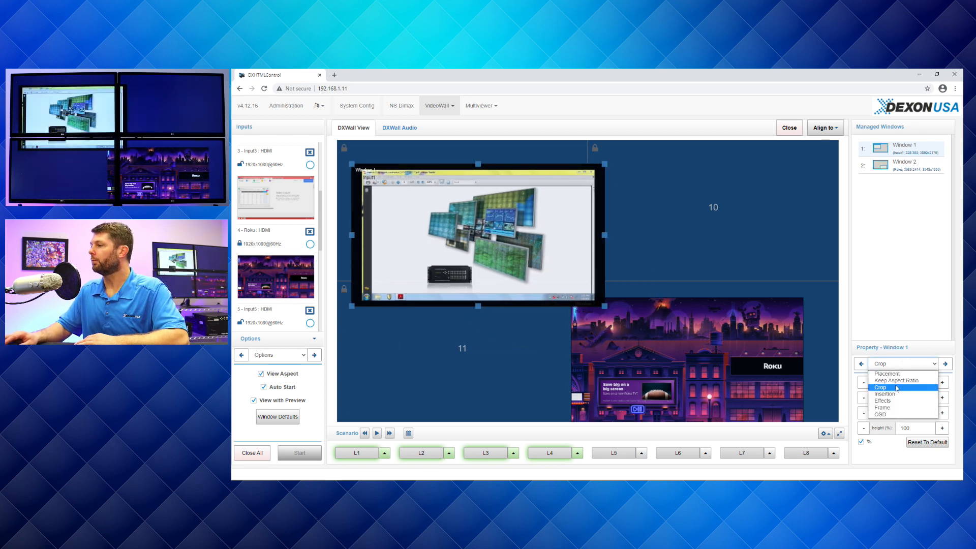
pyautogui.click(897, 373)
pyautogui.moveTo(572, 277); pyautogui.dragTo(556, 259)
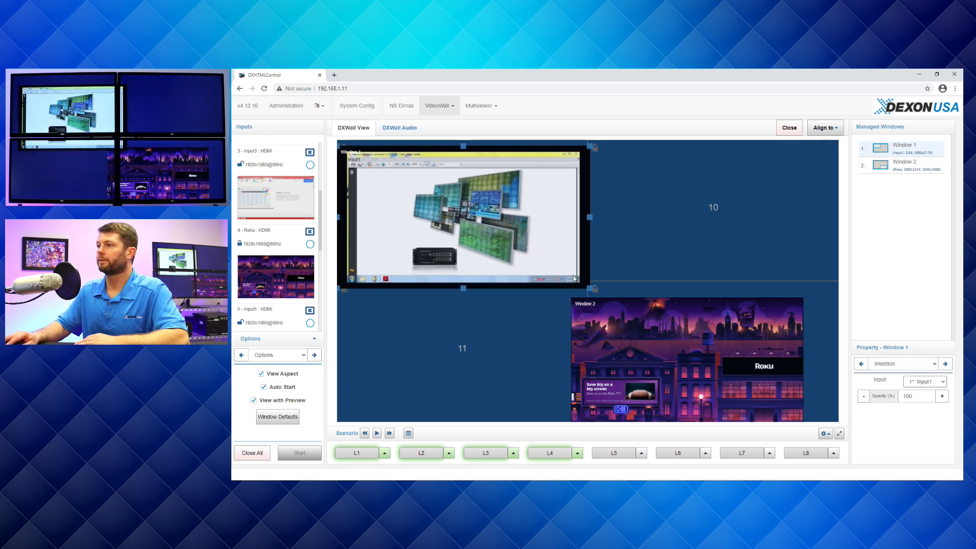
pyautogui.moveTo(589, 288); pyautogui.dragTo(532, 252)
# - Move the Roku window to about 3671 mm from the wall's left edge and 2160 mm from its top
pyautogui.click(758, 353)
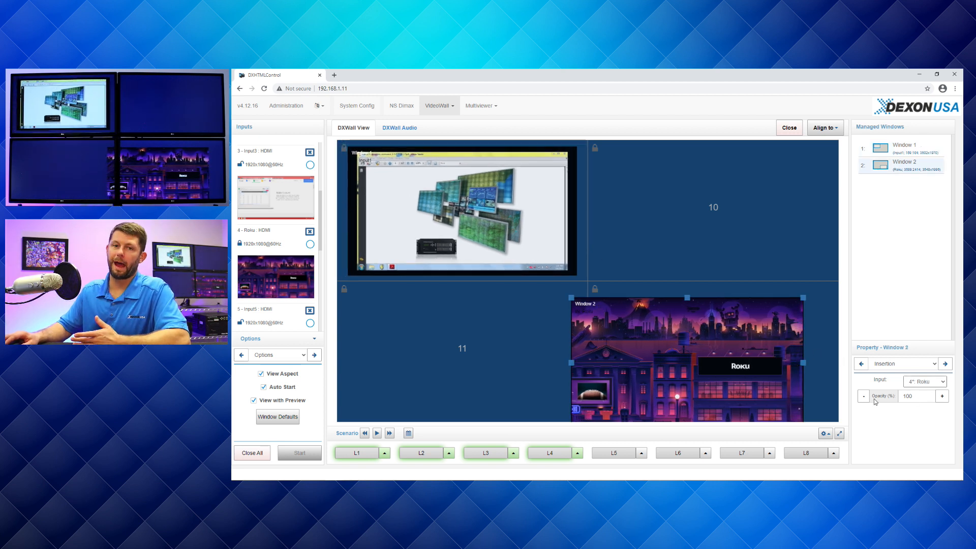
pyautogui.moveTo(762, 366); pyautogui.dragTo(758, 342)
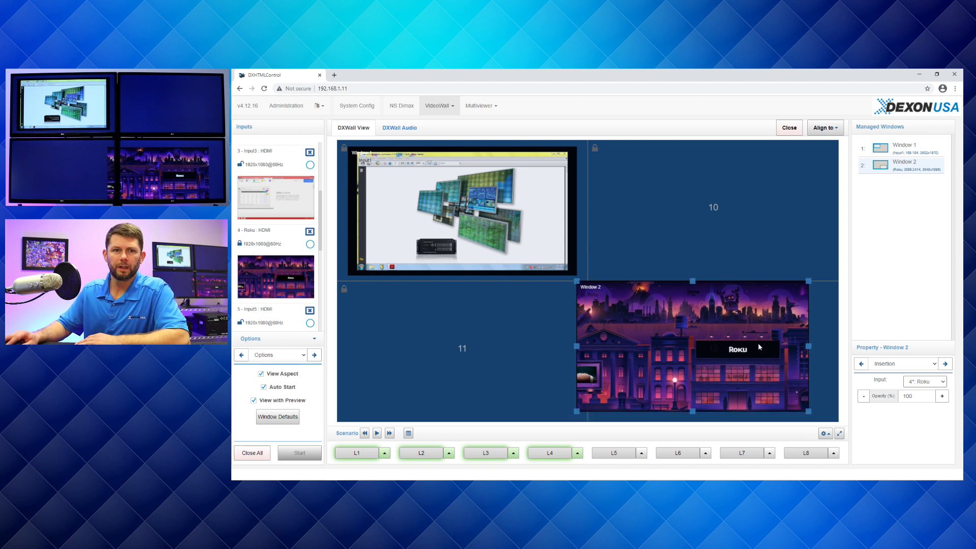
# - Shift the Input1 window slightly toward display 10 and set its opacity to 50 %
pyautogui.click(528, 203)
pyautogui.moveTo(529, 203); pyautogui.dragTo(550, 207)
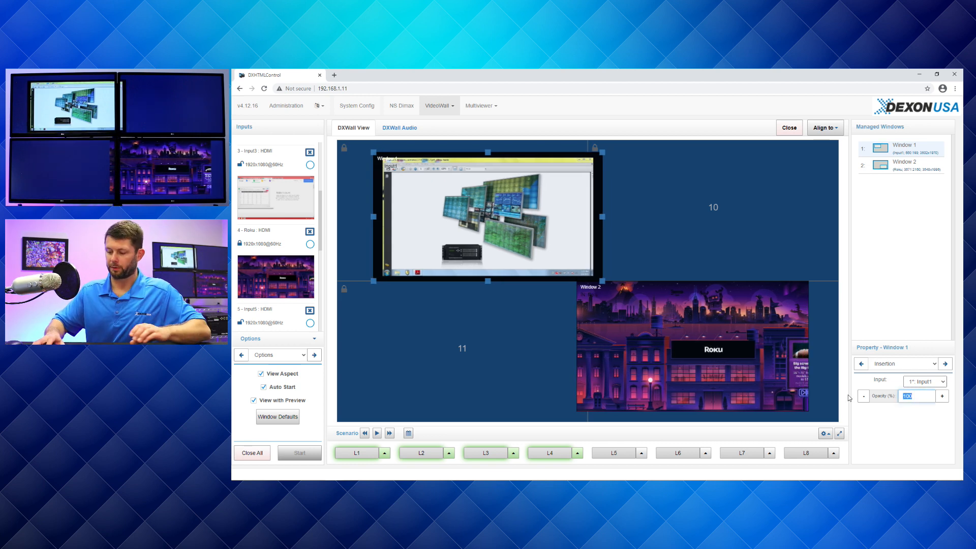
pyautogui.press('Tab')
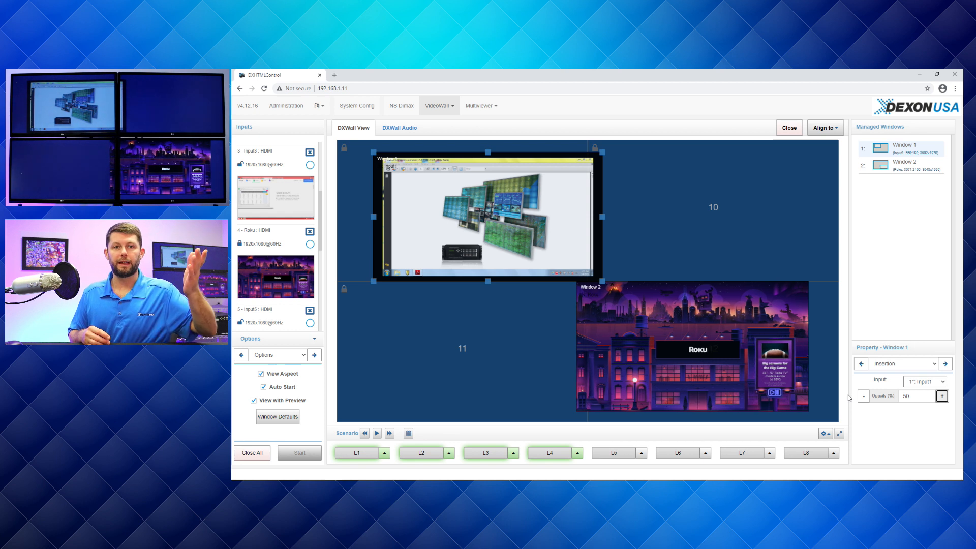
# - Lower the Input1 window's opacity to 25 % and move it so that it overlaps the Roku window
pyautogui.moveTo(911, 397); pyautogui.dragTo(889, 400)
pyautogui.write('25')
pyautogui.press('Tab')
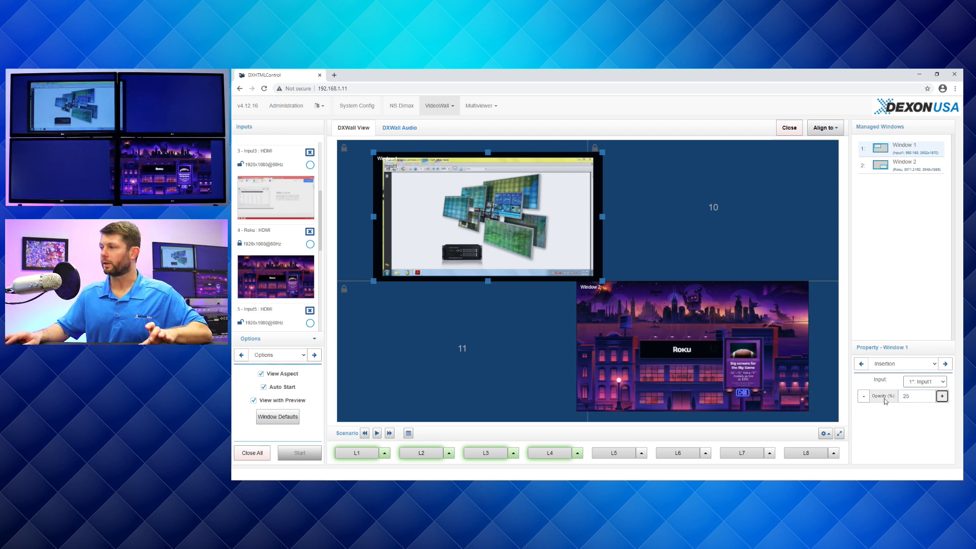
pyautogui.moveTo(524, 209); pyautogui.dragTo(585, 265)
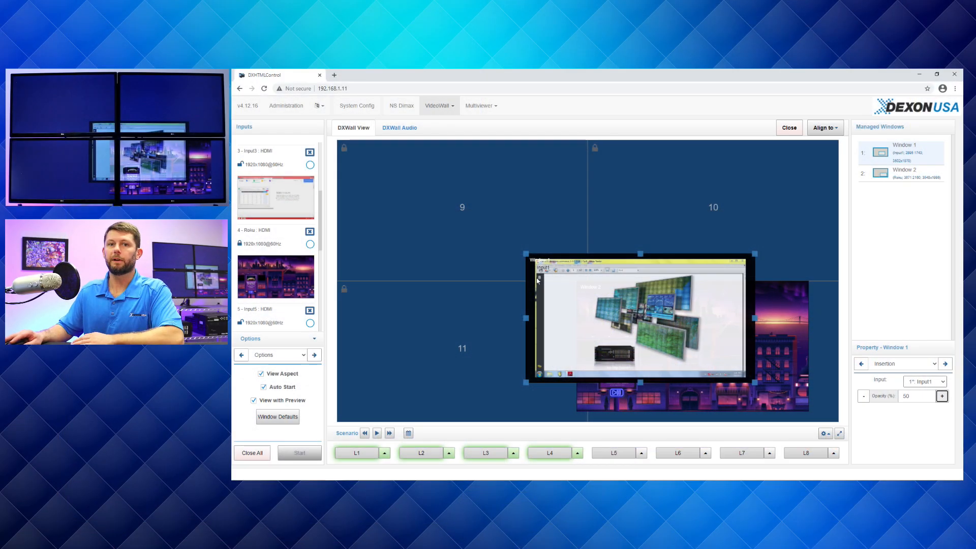
# - Move the Input1 window back inside display 9 and show its Effects properties
pyautogui.moveTo(565, 308); pyautogui.dragTo(387, 198)
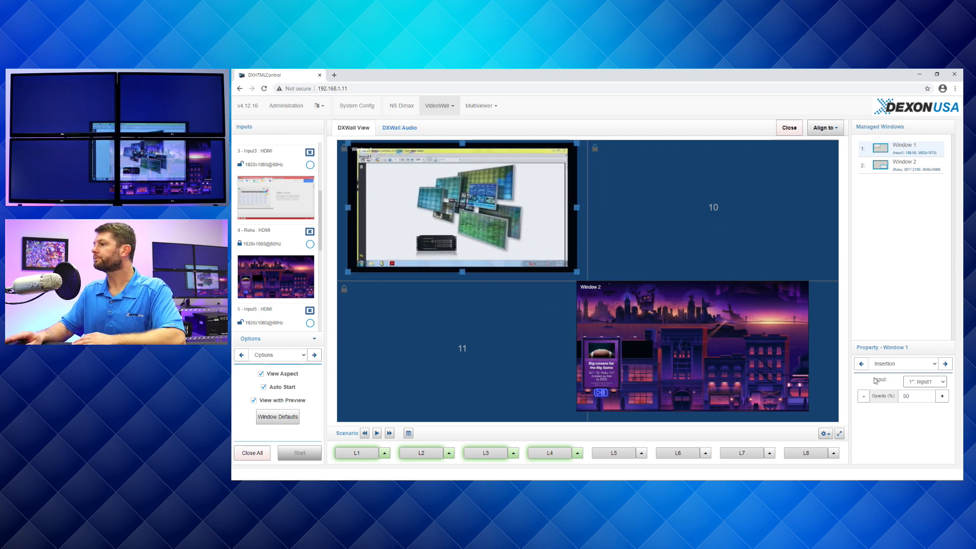
pyautogui.click(892, 365)
pyautogui.click(889, 401)
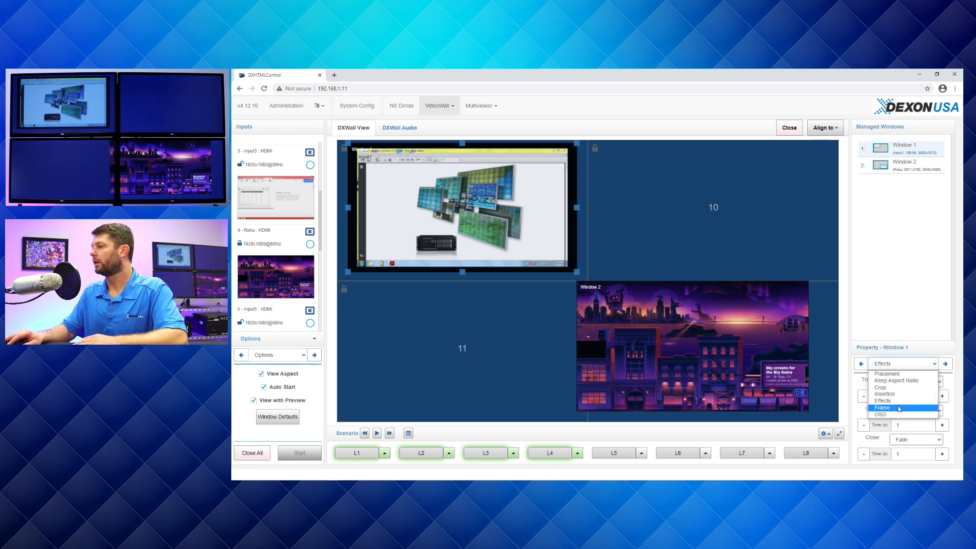
# - Move the Roku window into display 12 and enable a frame with left, top, right and bottom widths of 100 mm
pyautogui.click(898, 409)
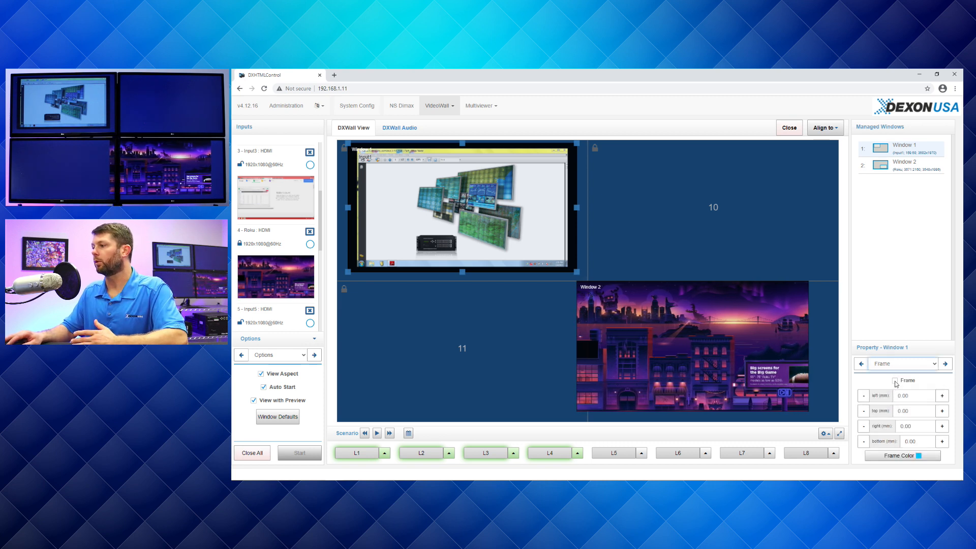
pyautogui.moveTo(737, 375); pyautogui.dragTo(760, 378)
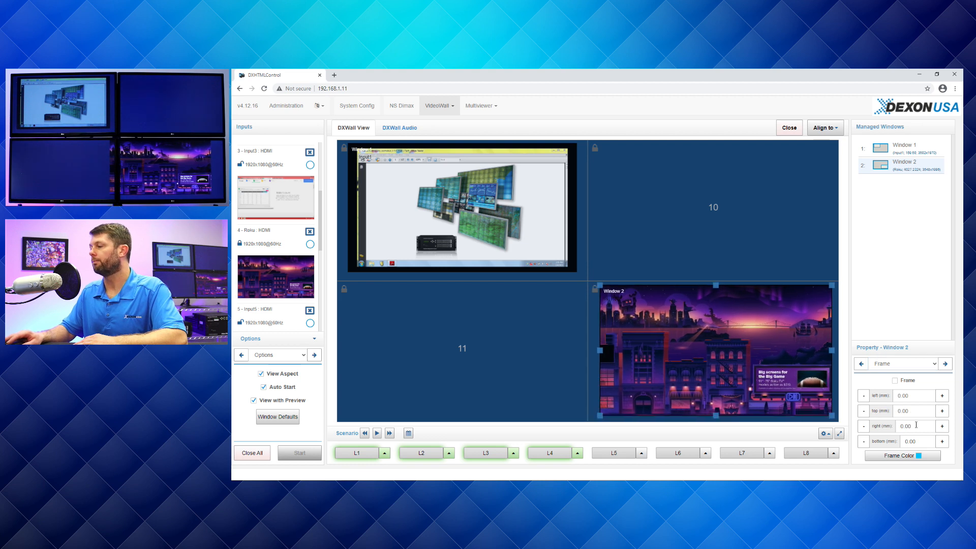
pyautogui.click(901, 396)
pyautogui.write('100')
pyautogui.click(895, 410)
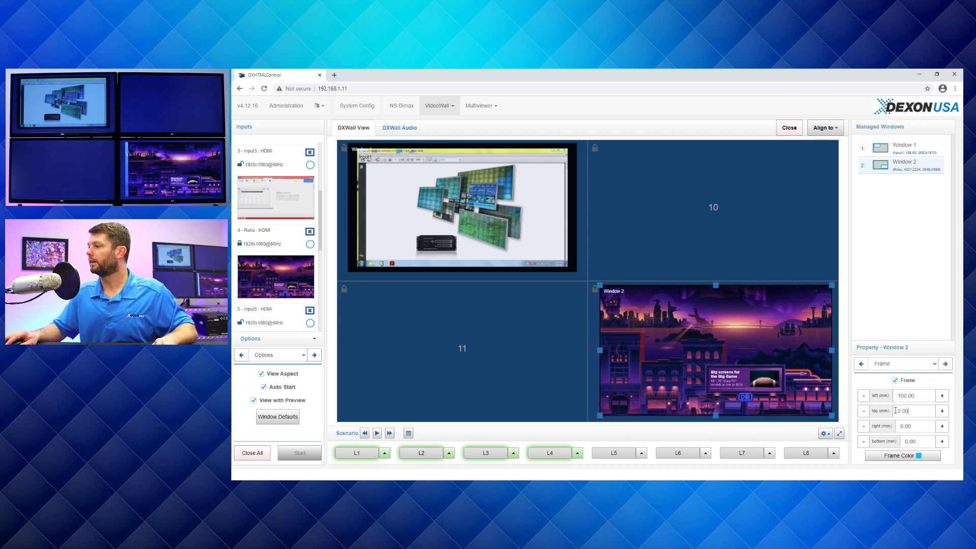
pyautogui.write('100')
pyautogui.click(895, 427)
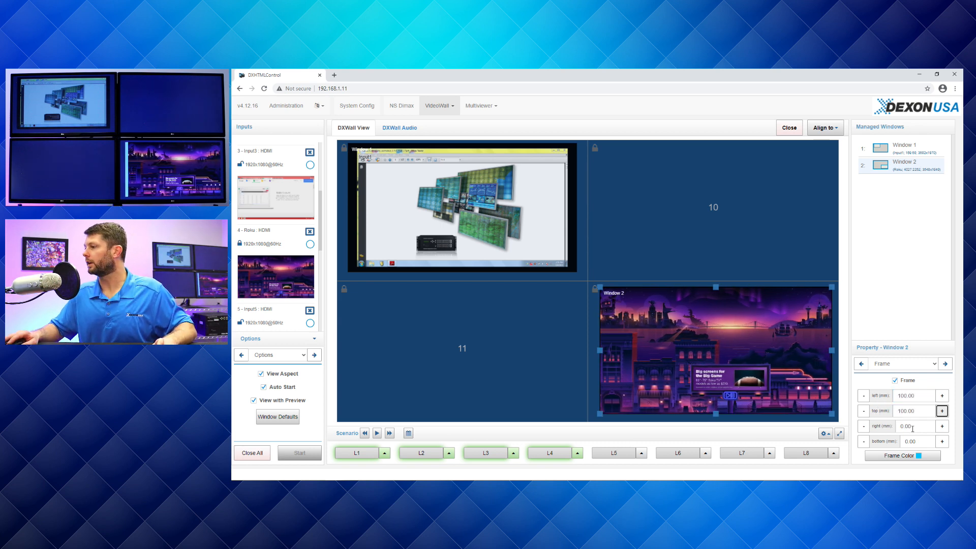
pyautogui.write('100')
pyautogui.press('Tab')
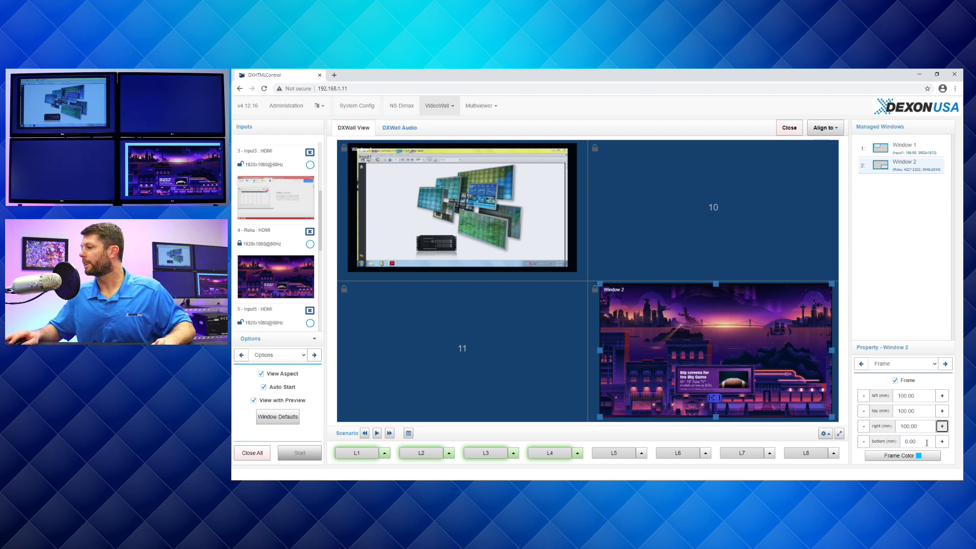
pyautogui.click(926, 443)
pyautogui.write('100')
pyautogui.press('Tab')
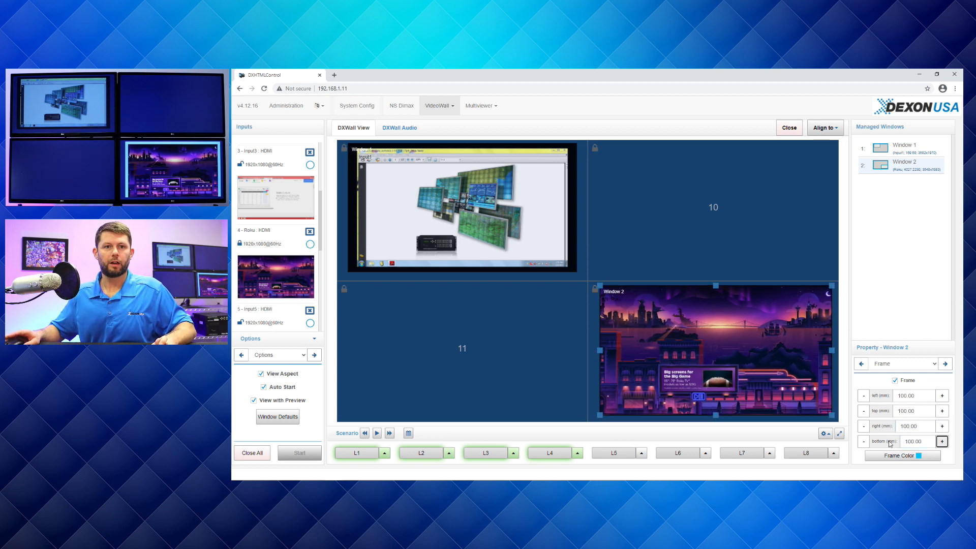
# - Change the Roku window's frame color to white and nudge the window slightly within display 12
pyautogui.moveTo(712, 356)
pyautogui.mouseDown()
pyautogui.moveTo(703, 354)
pyautogui.moveTo(712, 355)
pyautogui.mouseUp()
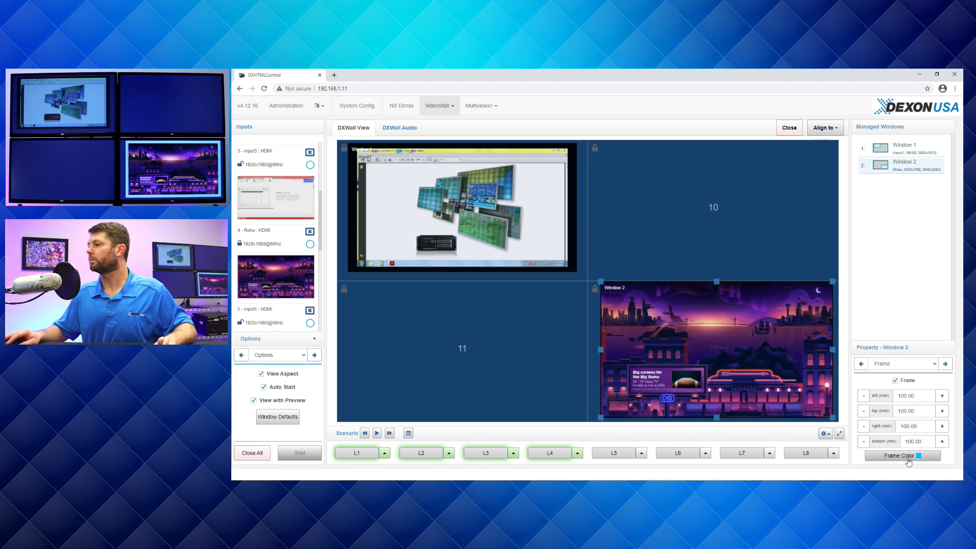
pyautogui.click(902, 455)
pyautogui.click(693, 142)
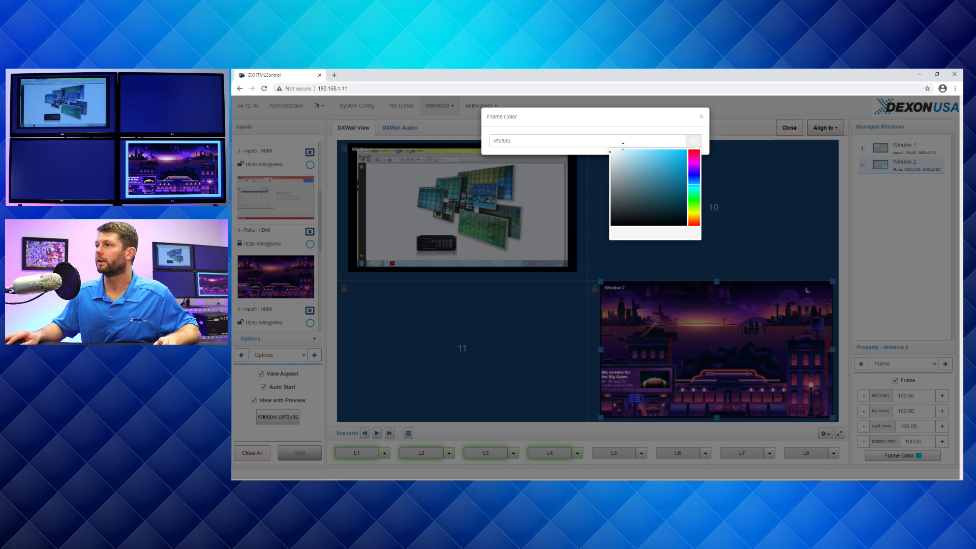
pyautogui.click(594, 146)
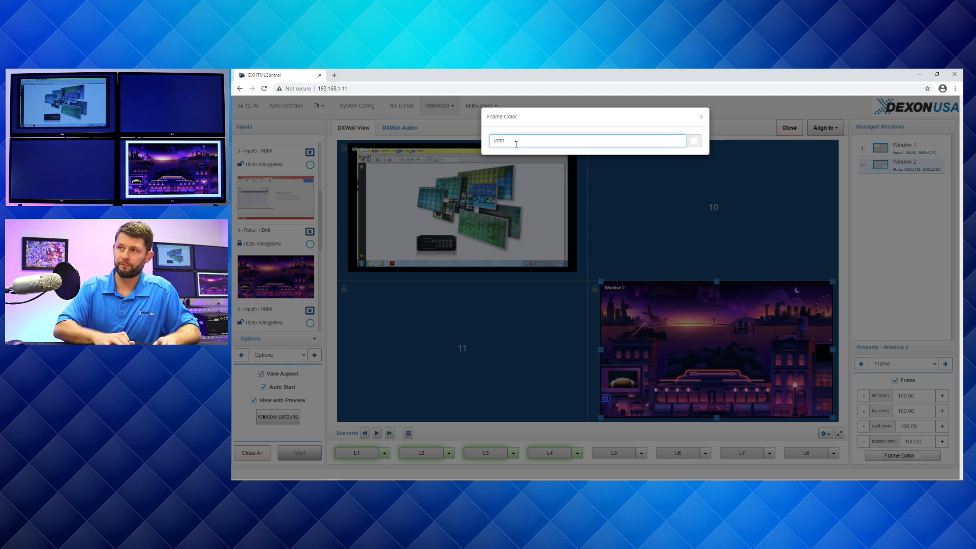
pyautogui.click(700, 118)
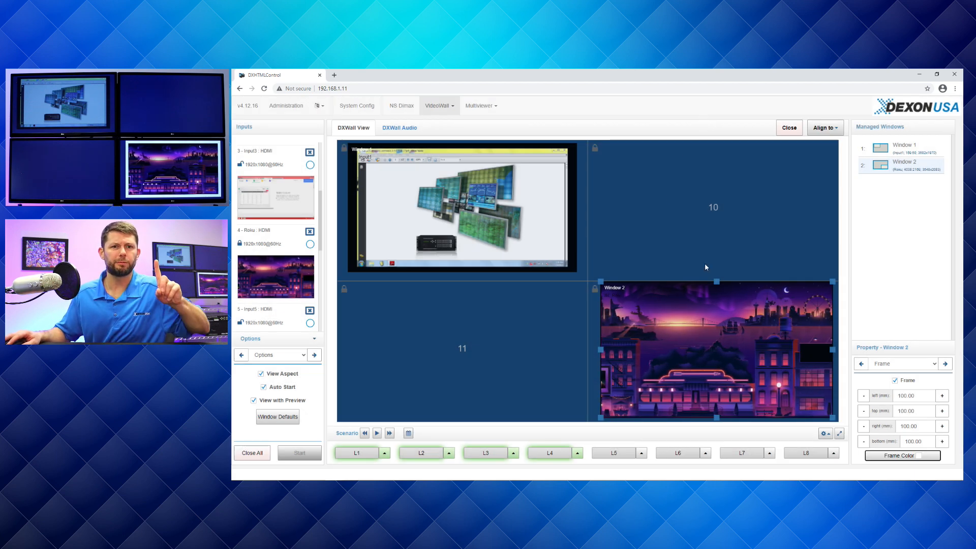
pyautogui.moveTo(700, 350); pyautogui.dragTo(691, 350)
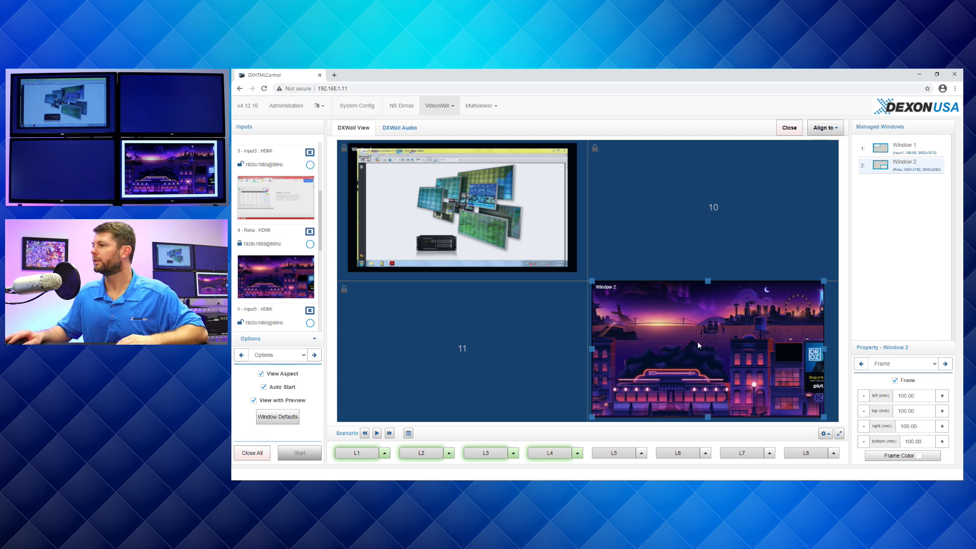
# - Enable the on-screen display for the Roku window and enter "input_name" as its first text line
pyautogui.click(901, 363)
pyautogui.click(890, 417)
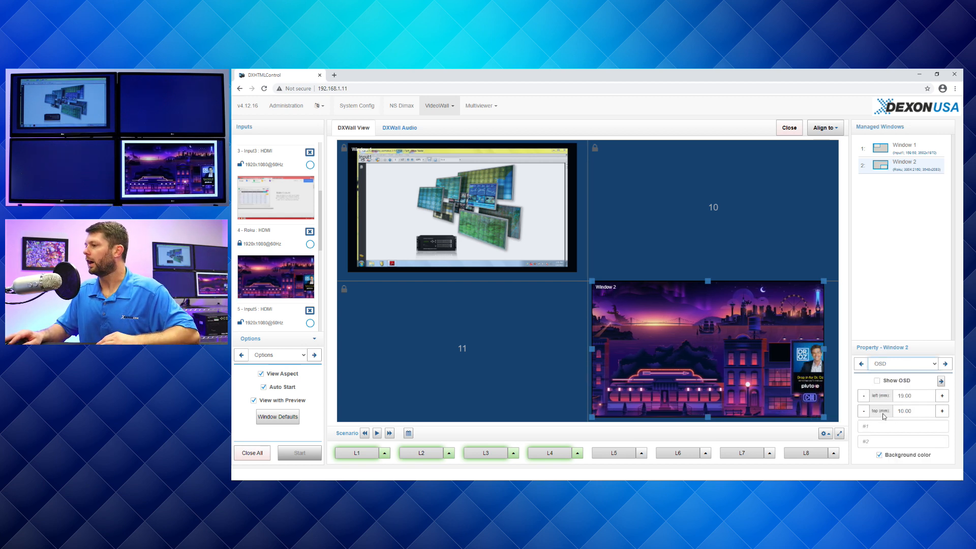
pyautogui.click(895, 425)
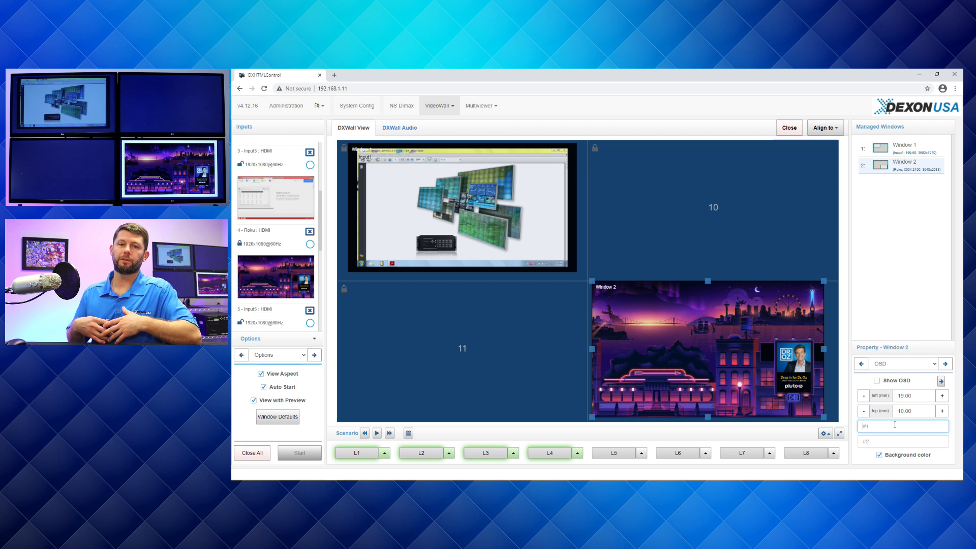
pyautogui.click(877, 380)
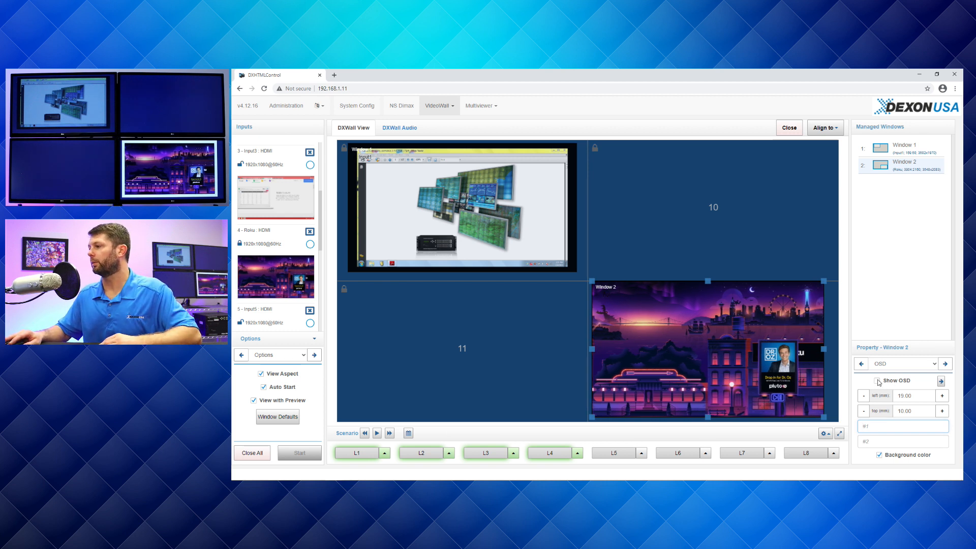
pyautogui.click(894, 428)
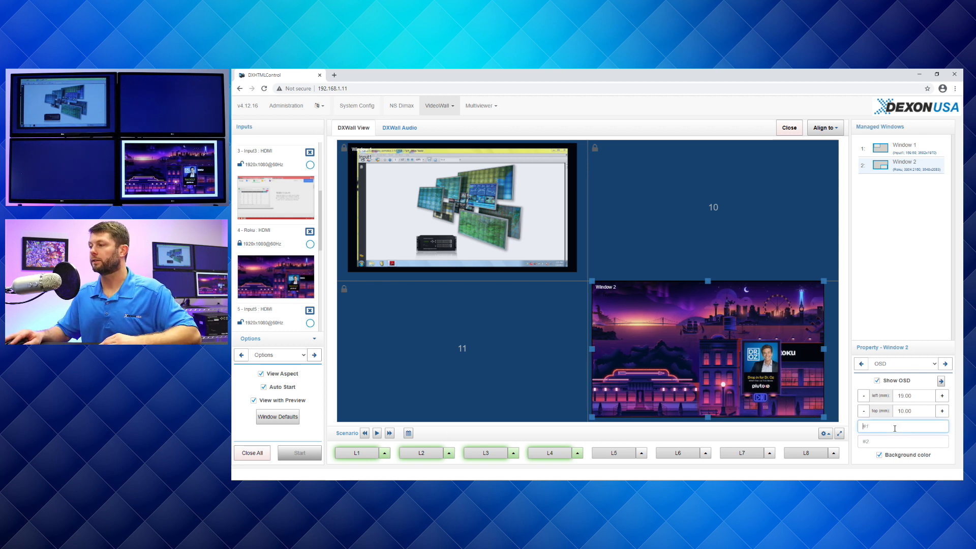
pyautogui.write('input_name')
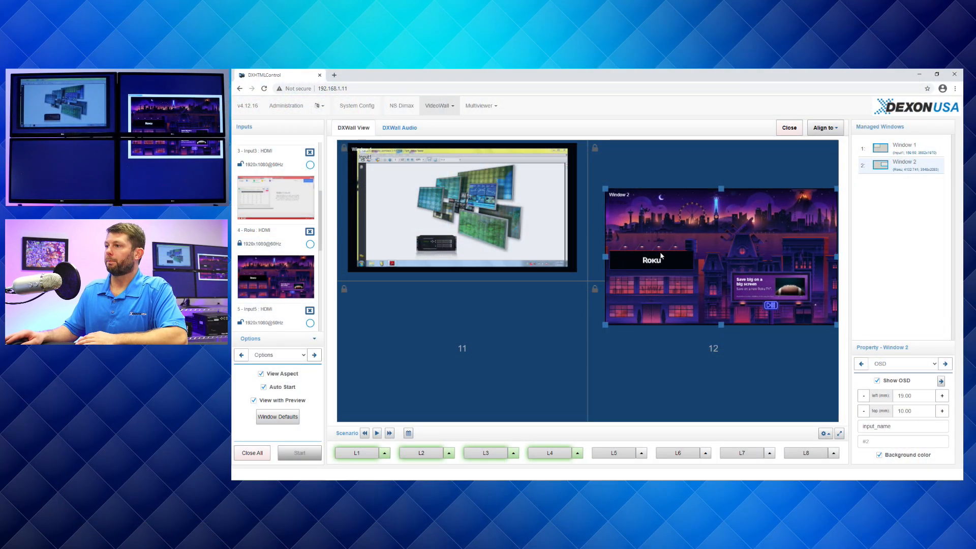
# - Move the Roku window up into display 10 and shrink it to about 2560 × 1530 mm to fit within that display
pyautogui.click(654, 260)
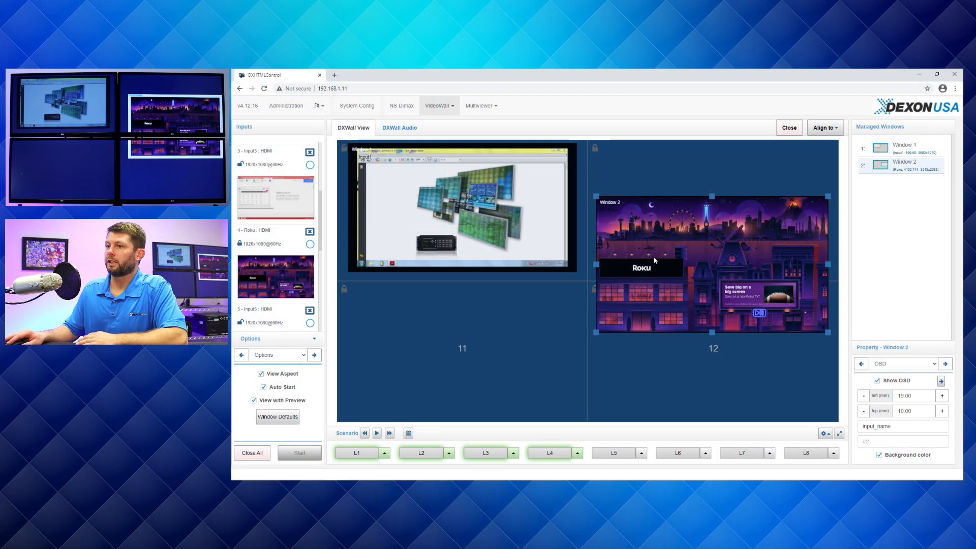
pyautogui.moveTo(642, 253); pyautogui.dragTo(644, 216)
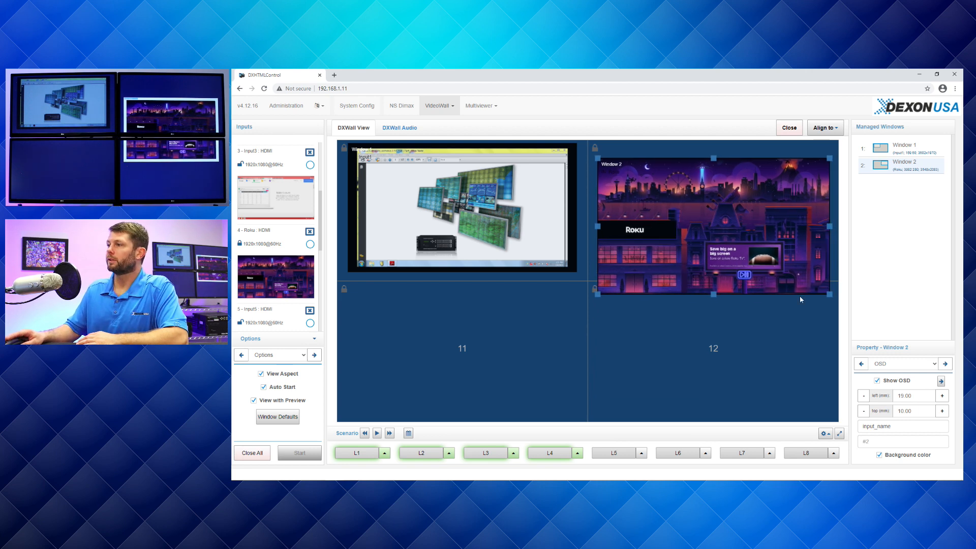
pyautogui.moveTo(829, 294); pyautogui.dragTo(765, 250)
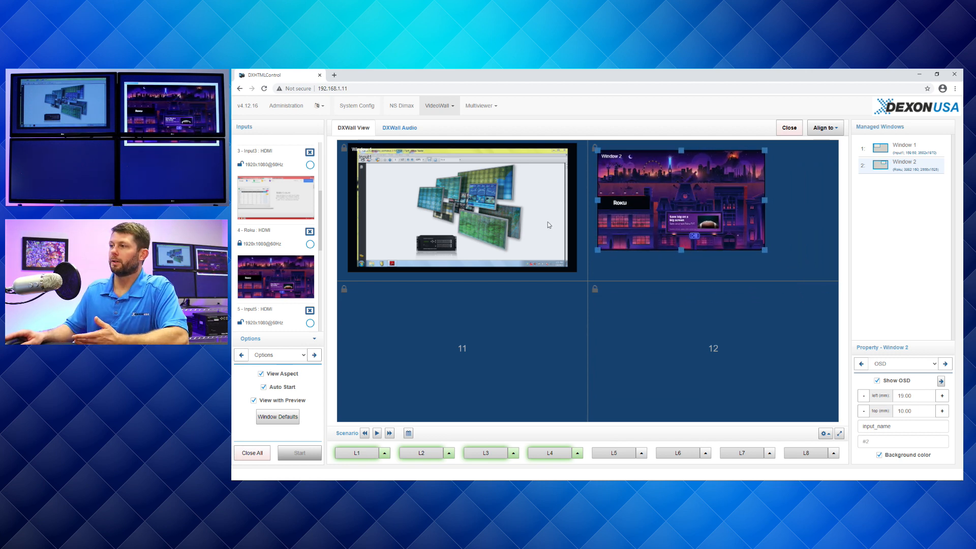
# - Add an Input3 window in display 11, then enlarge it to about 3450 × 1940 mm overlapping the Input1 and Roku windows
pyautogui.click(310, 165)
pyautogui.click(470, 387)
pyautogui.click(471, 388)
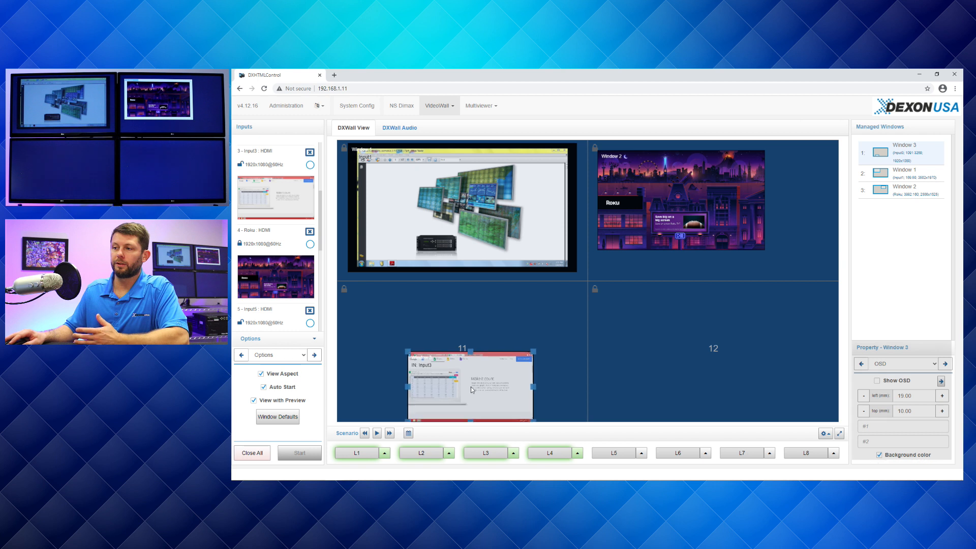
pyautogui.moveTo(473, 389); pyautogui.dragTo(469, 368)
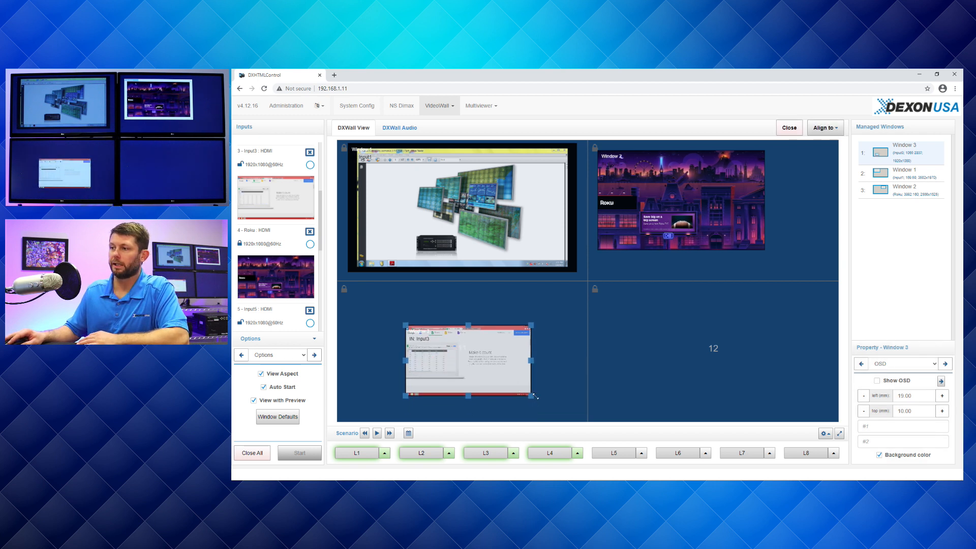
pyautogui.moveTo(531, 396); pyautogui.dragTo(631, 418)
pyautogui.moveTo(553, 396); pyautogui.dragTo(658, 325)
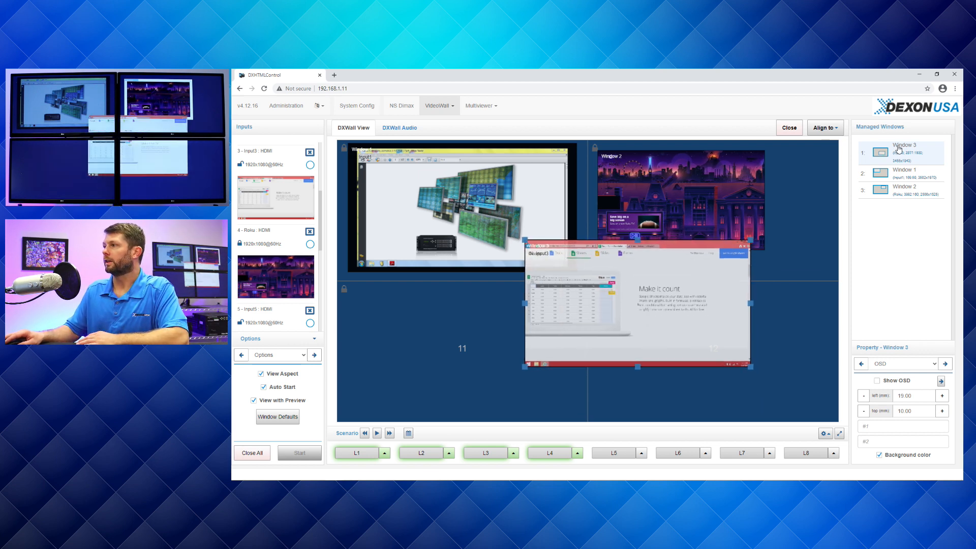
# - Send the Input3 window behind the others, aligned to the VideoWall Boundary, and move the Roku window down over it toward display 12
pyautogui.moveTo(899, 149); pyautogui.dragTo(898, 193)
pyautogui.click(823, 129)
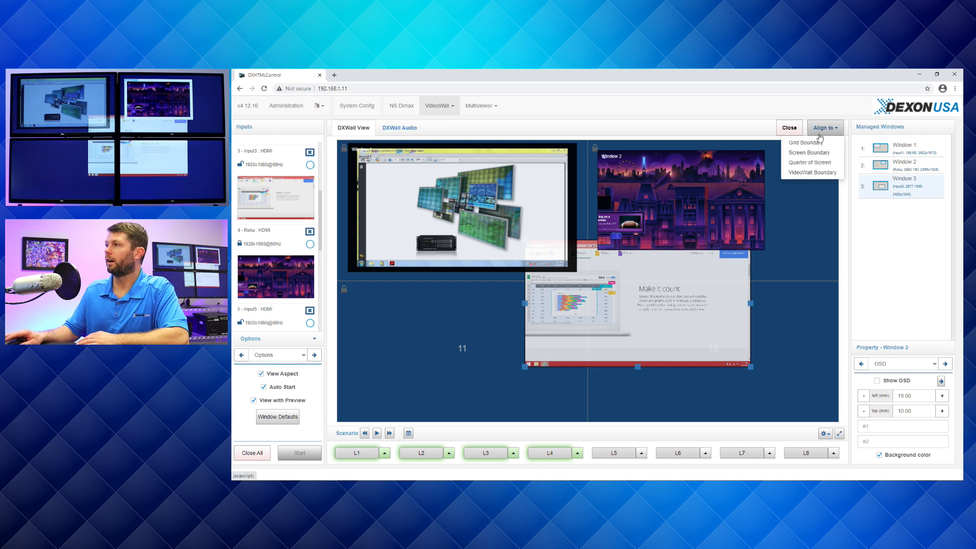
pyautogui.click(818, 174)
pyautogui.moveTo(688, 203); pyautogui.dragTo(724, 306)
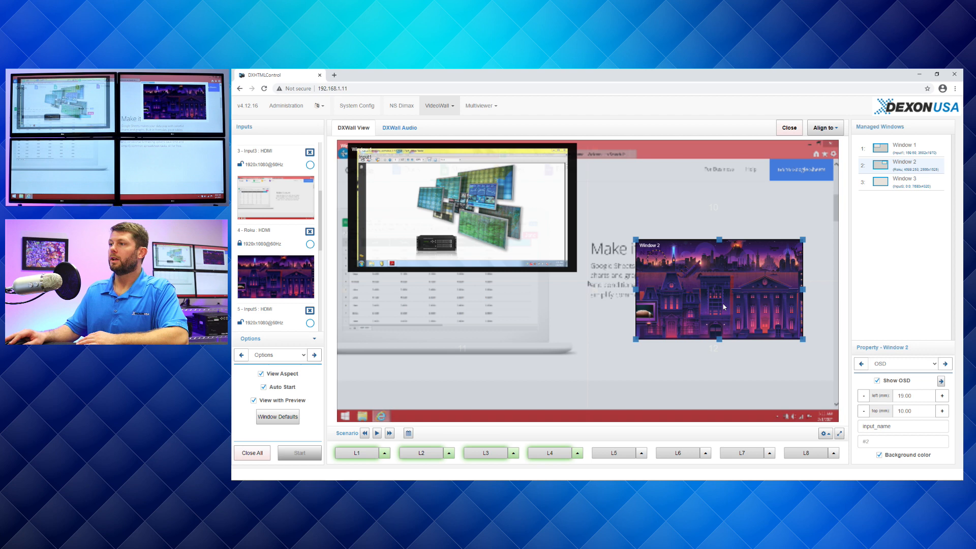